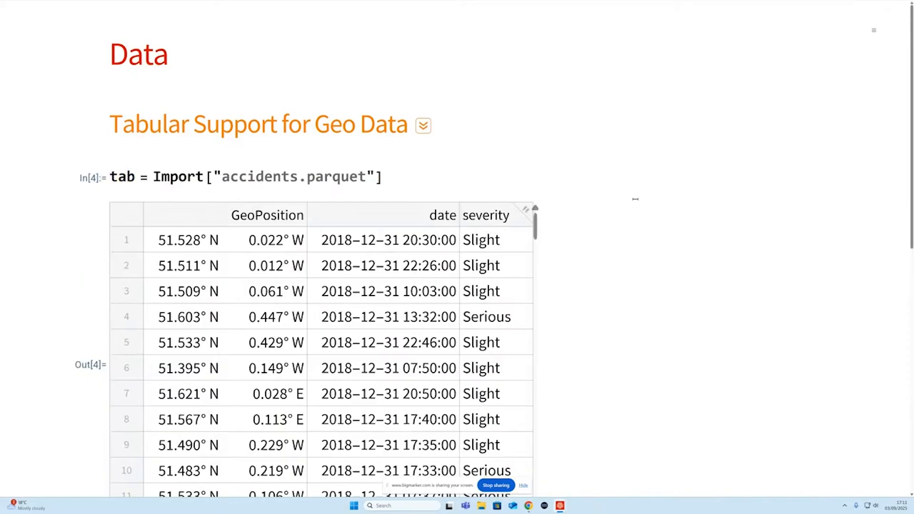
- Evaluate TabularSchema[tab] for the imported accidents table and expand the resulting schema to show its column details
scroll(636, 199, down, 3)
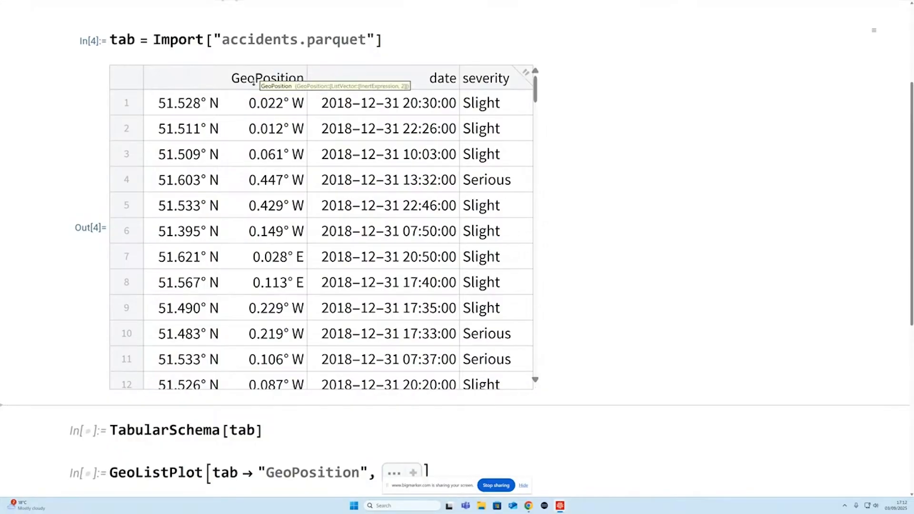
click(277, 438)
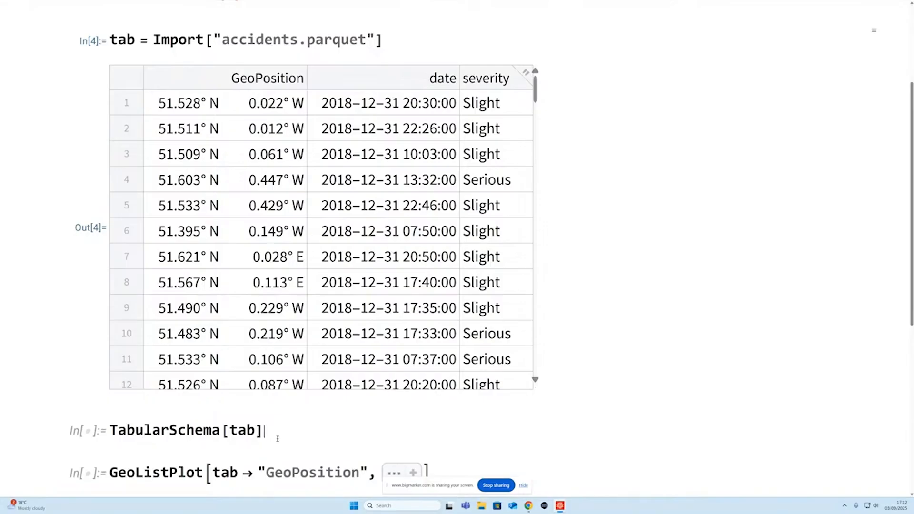
key(shift+Return)
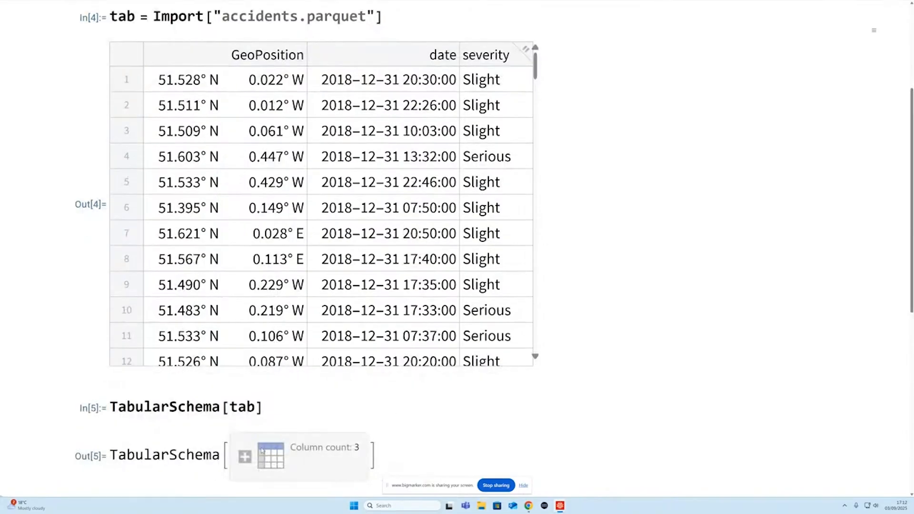
click(246, 457)
scroll(467, 264, down, 4)
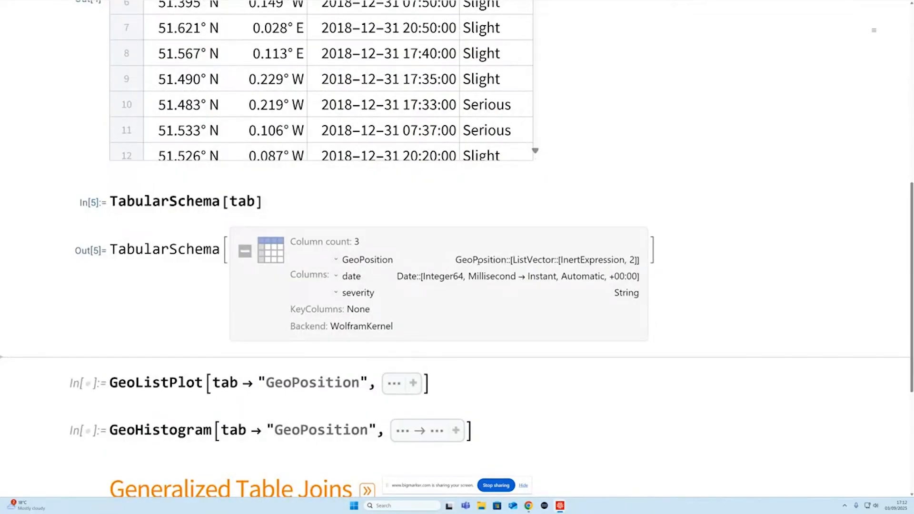
scroll(492, 264, up, 6)
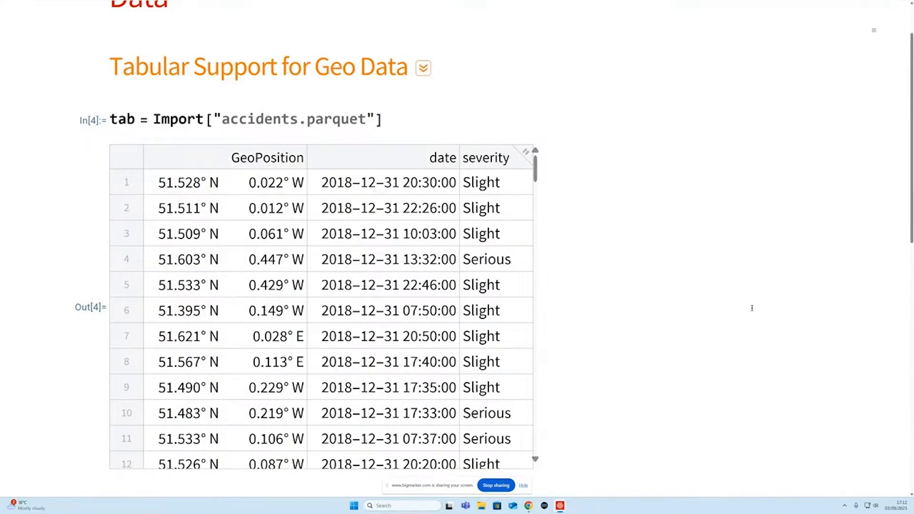
- Evaluate the GeoListPlot expression to plot the "GeoPosition" column of tab on a map
scroll(734, 291, down, 2)
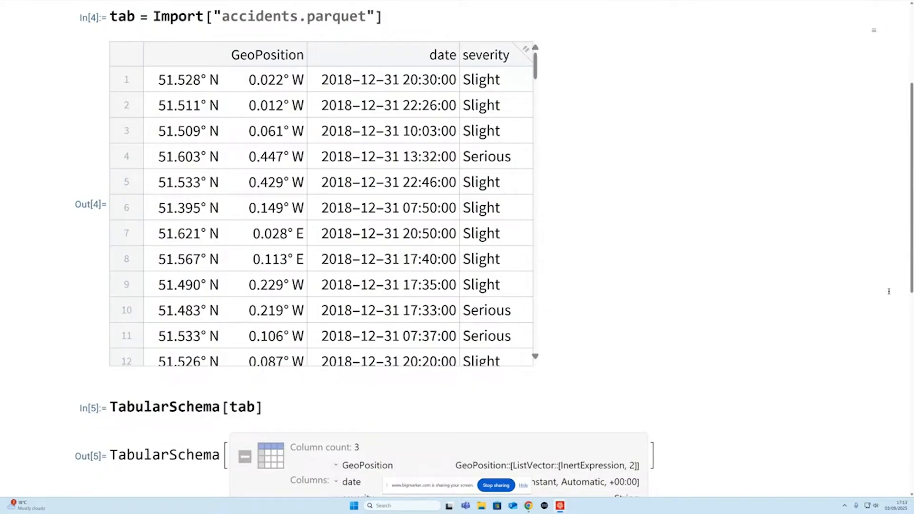
scroll(863, 291, down, 6)
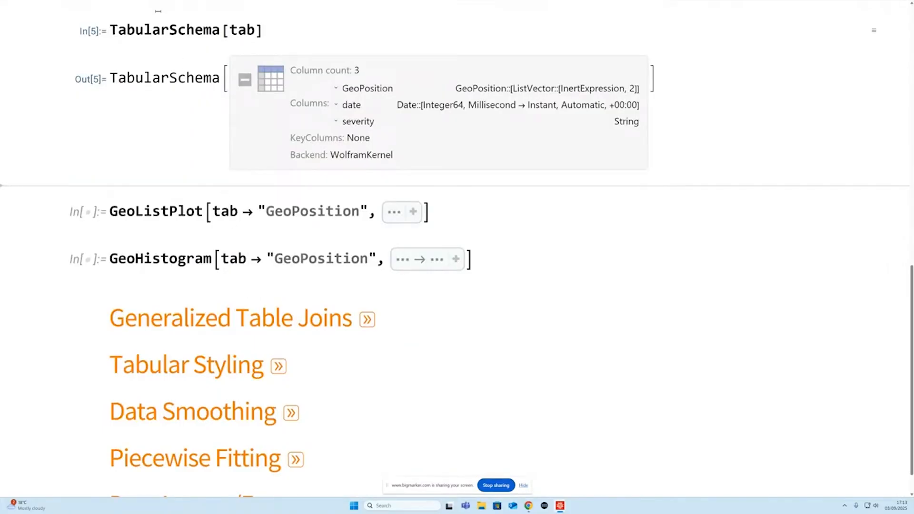
scroll(159, 12, up, 7)
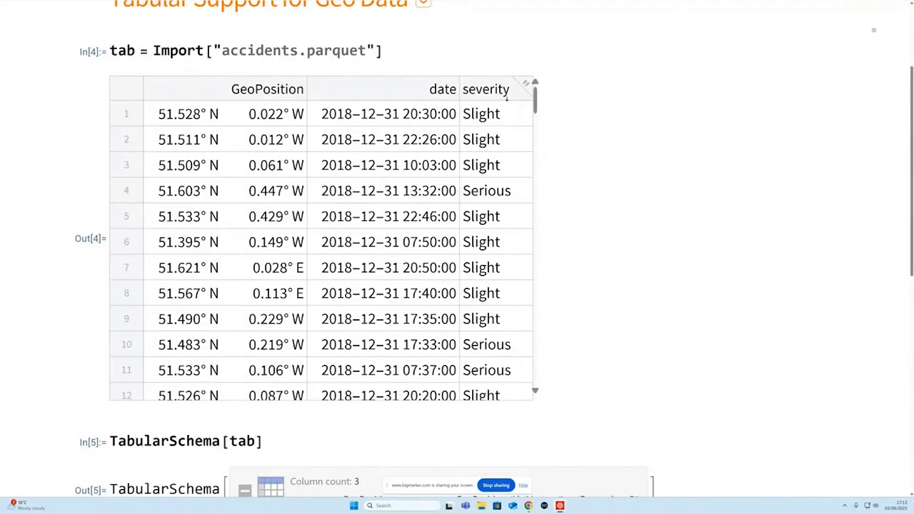
scroll(667, 209, down, 7)
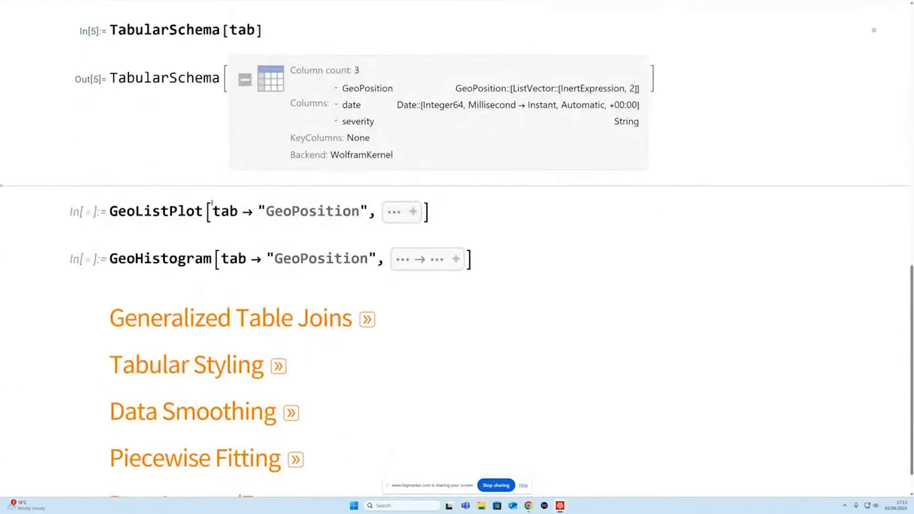
click(267, 212)
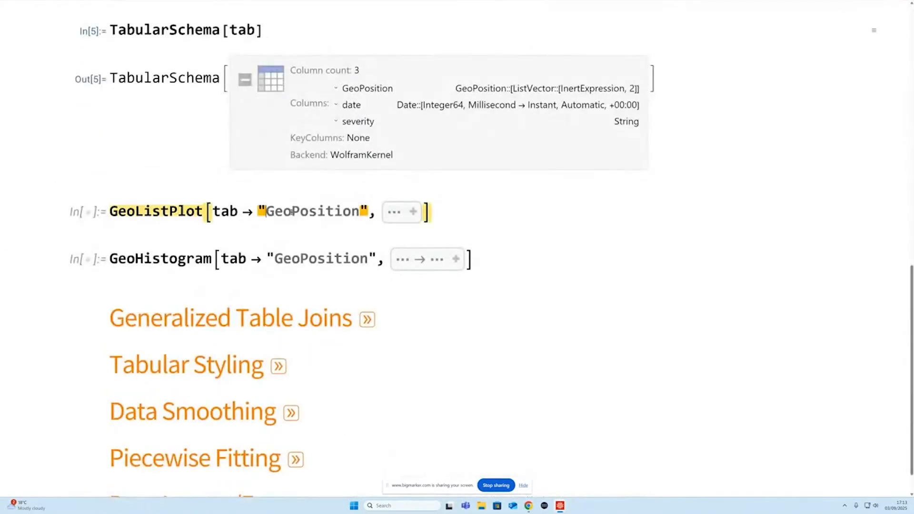
key(shift+Return)
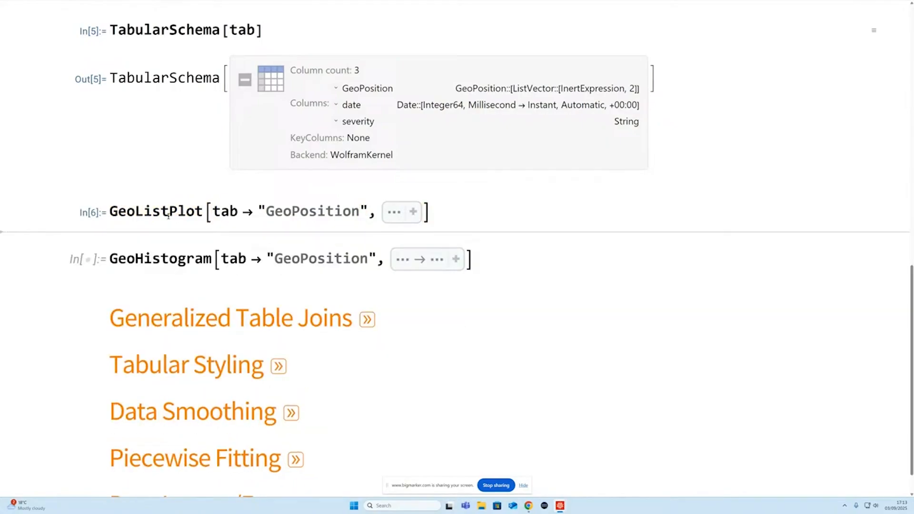
mouse_move(138, 216)
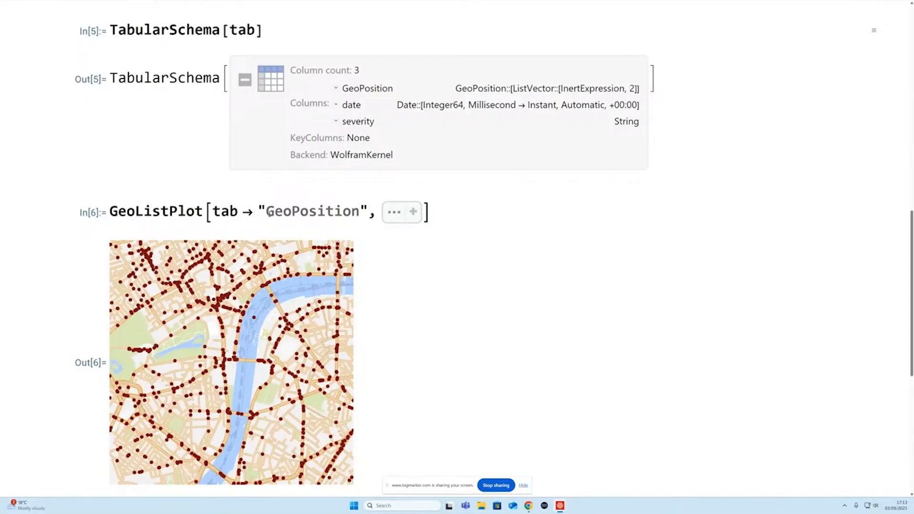
- Evaluate the GeoHistogram expression to map the density of the "GeoPosition" column of tab
scroll(439, 422, down, 3)
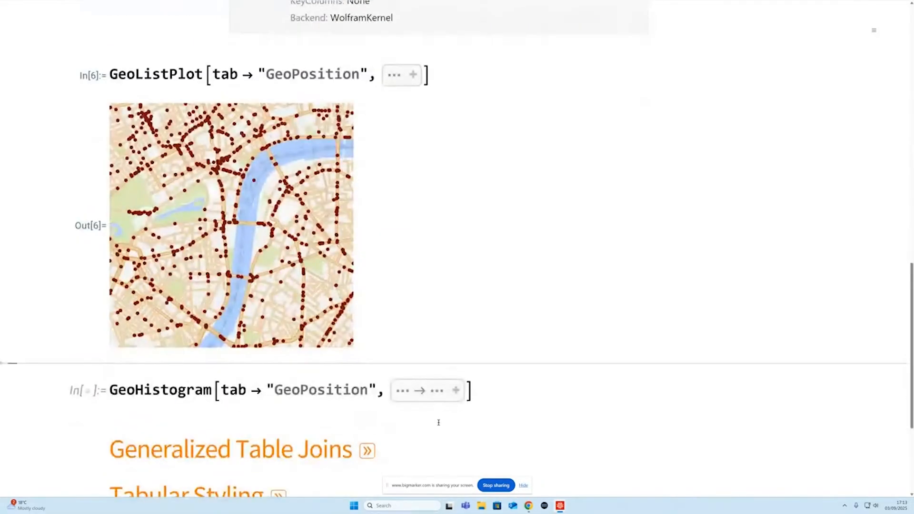
click(210, 392)
key(shift+Return)
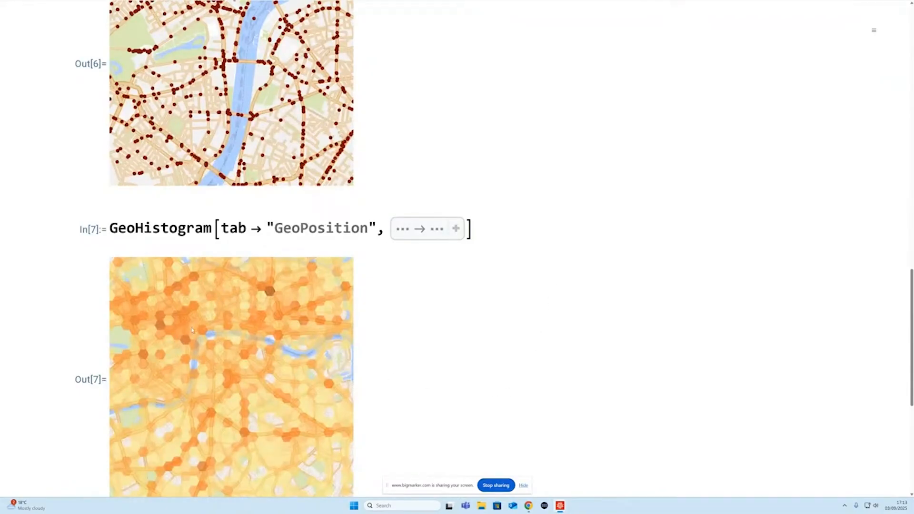
mouse_move(237, 377)
scroll(536, 351, down, 3)
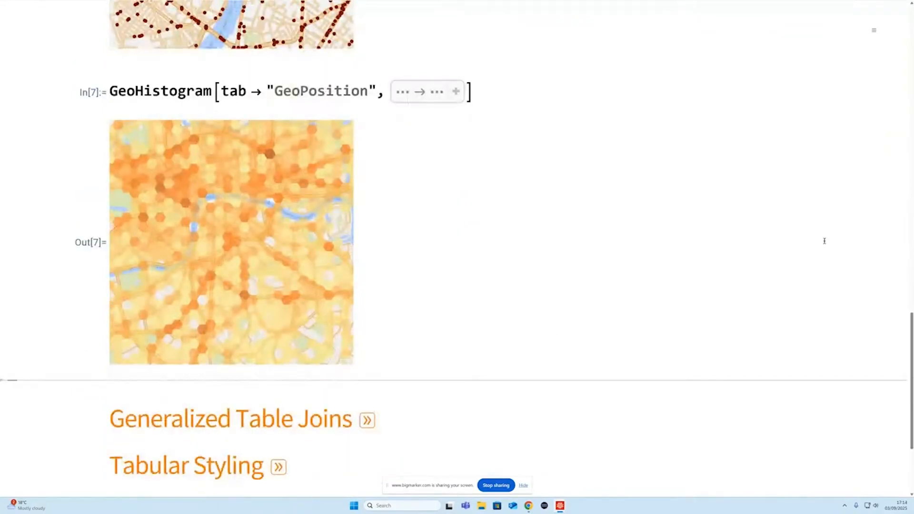
- Collapse the "Tabular Support for Geo Data" section and expand the "Generalized Table Joins" section
scroll(837, 253, up, 3)
scroll(837, 252, up, 20)
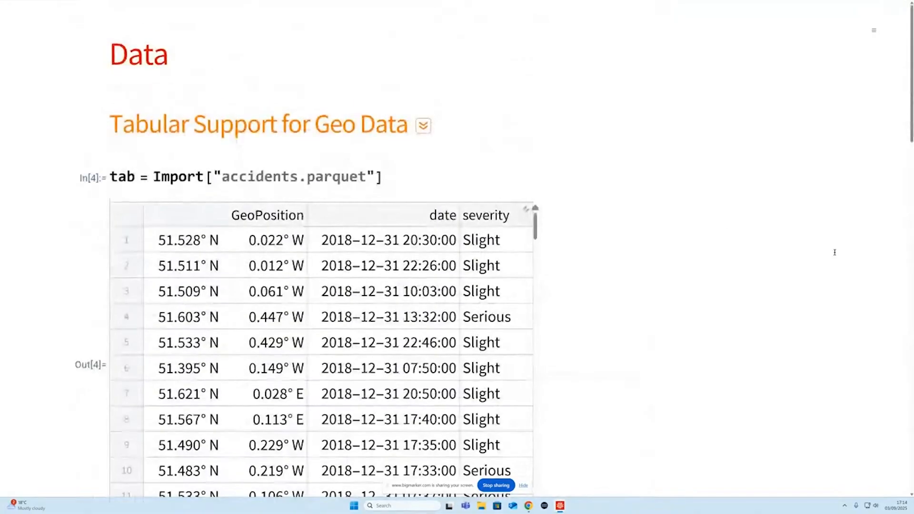
click(424, 127)
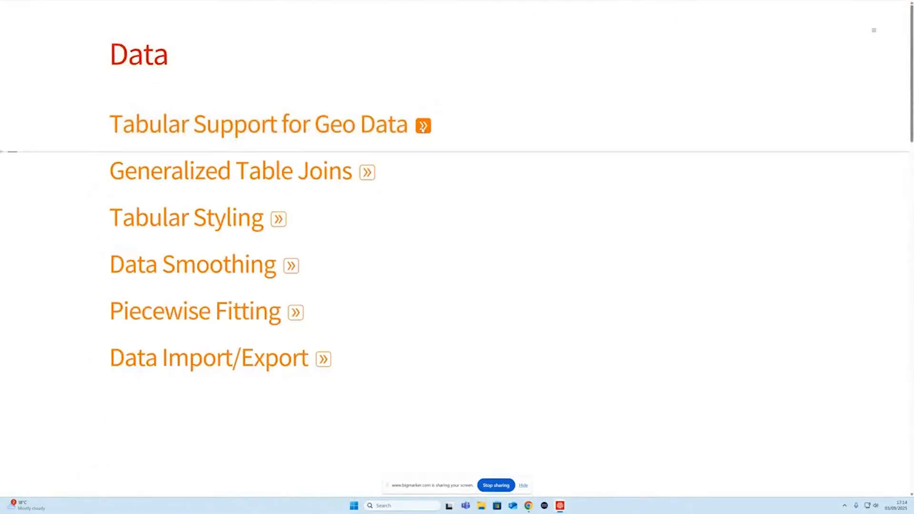
click(367, 173)
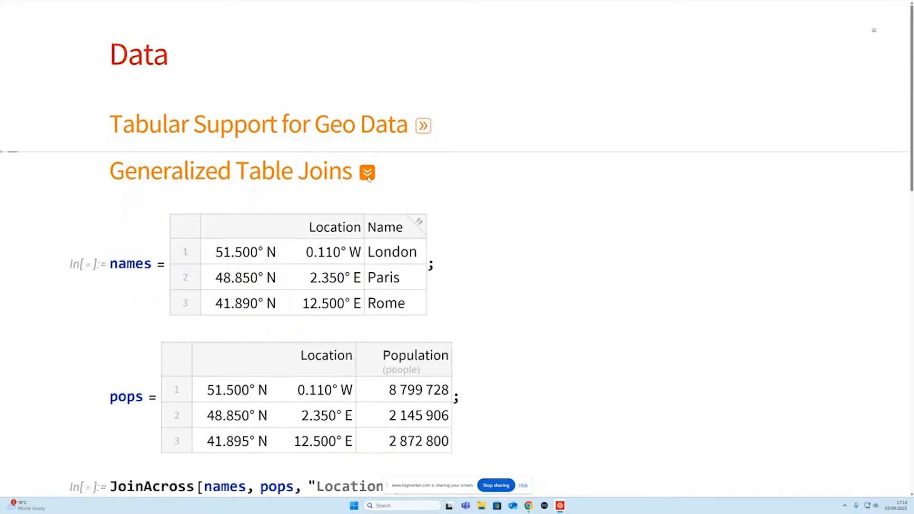
- Evaluate the names and pops table definitions and join the two tables on "Location" with JoinAcross
scroll(485, 230, down, 3)
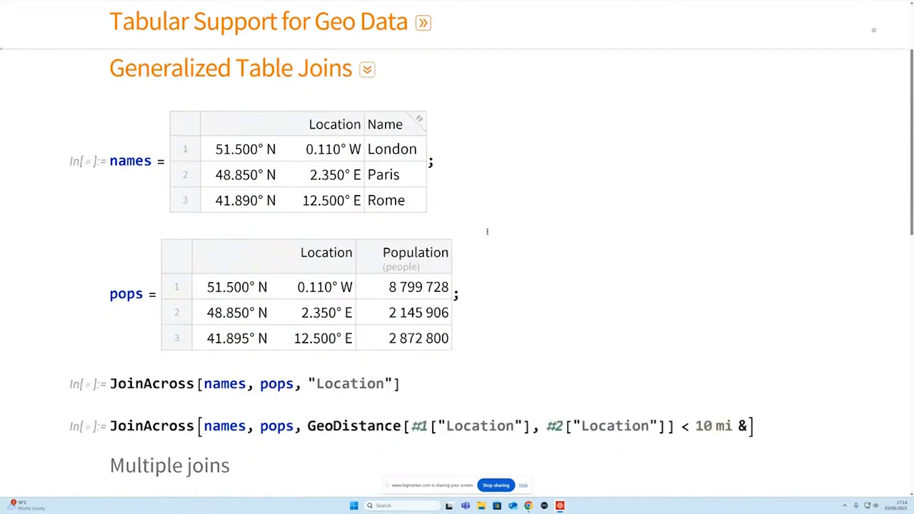
click(497, 179)
key(shift+Return)
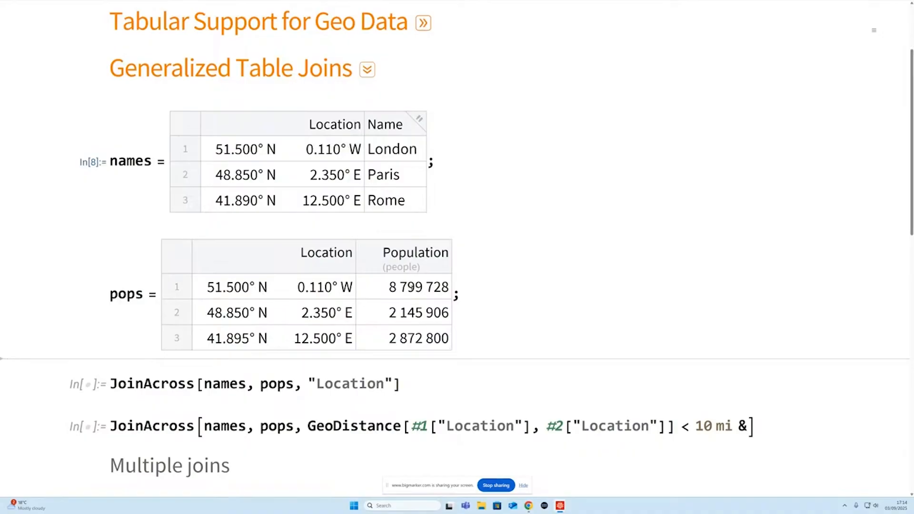
scroll(411, 288, down, 3)
click(416, 315)
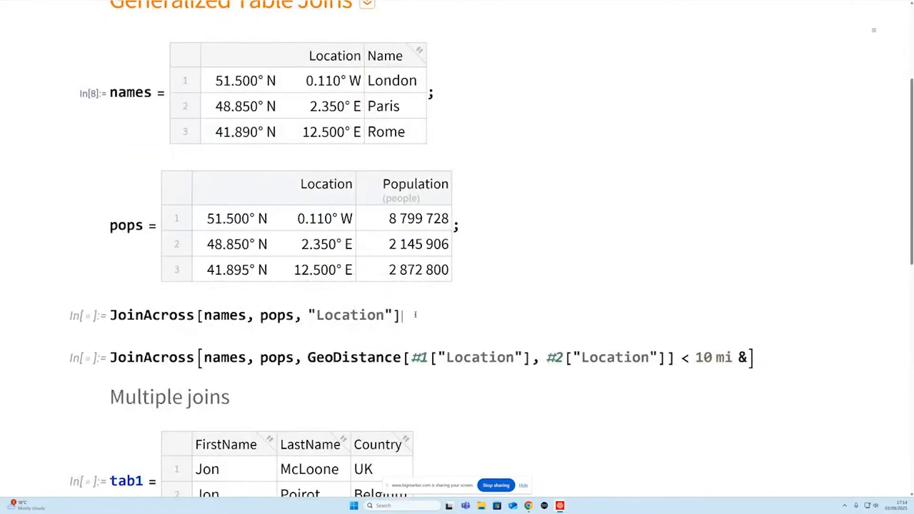
key(shift+Return)
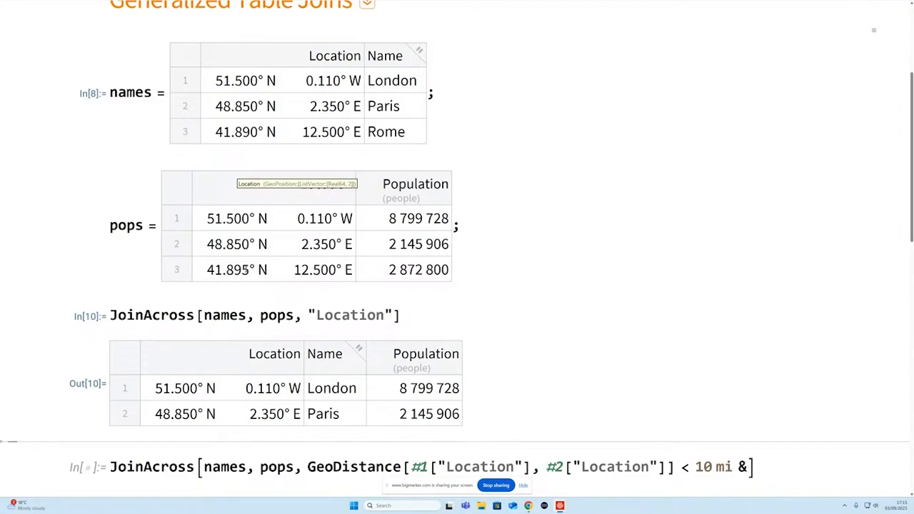
- Evaluate the JoinAcross expression that matches names and pops by a GeoDistance between locations under 10 mi
scroll(562, 253, down, 3)
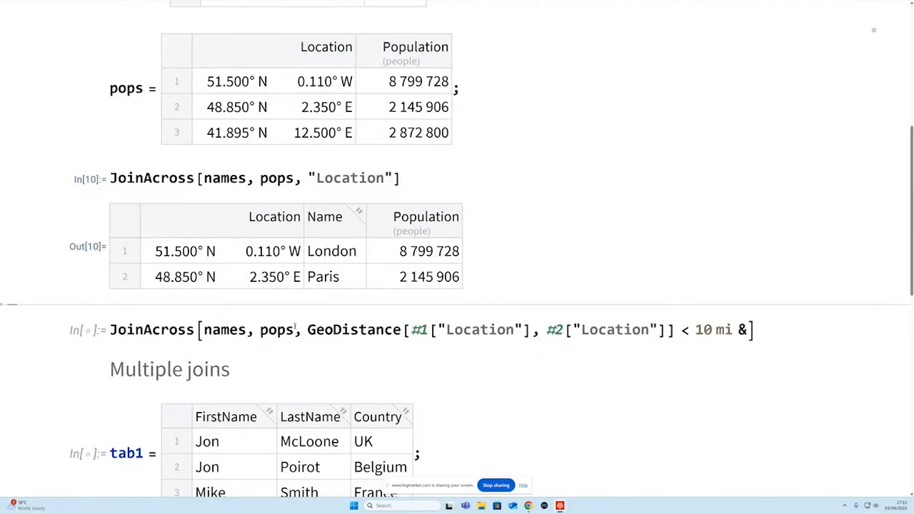
triple_click(379, 330)
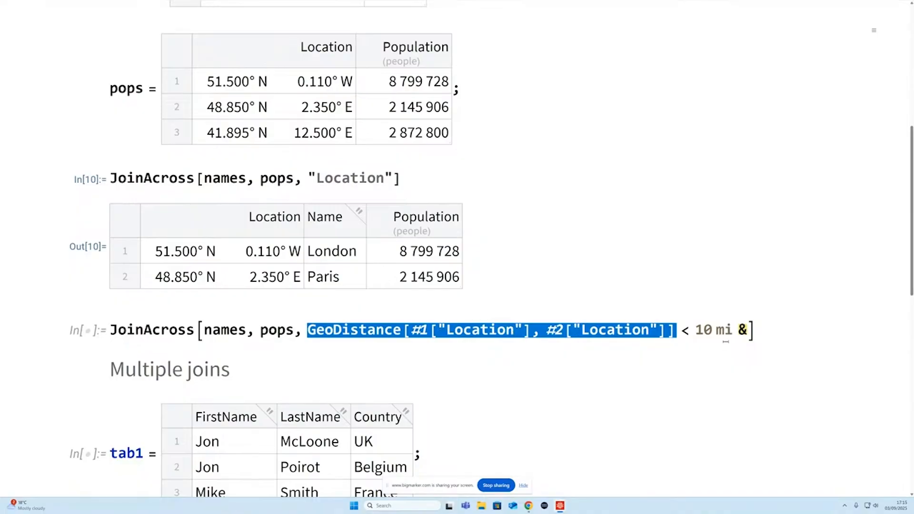
click(758, 328)
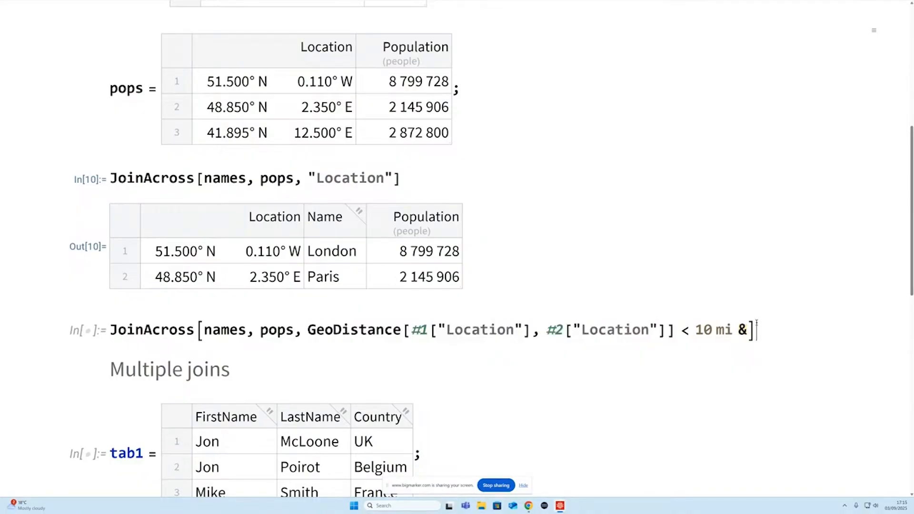
key(shift+Return)
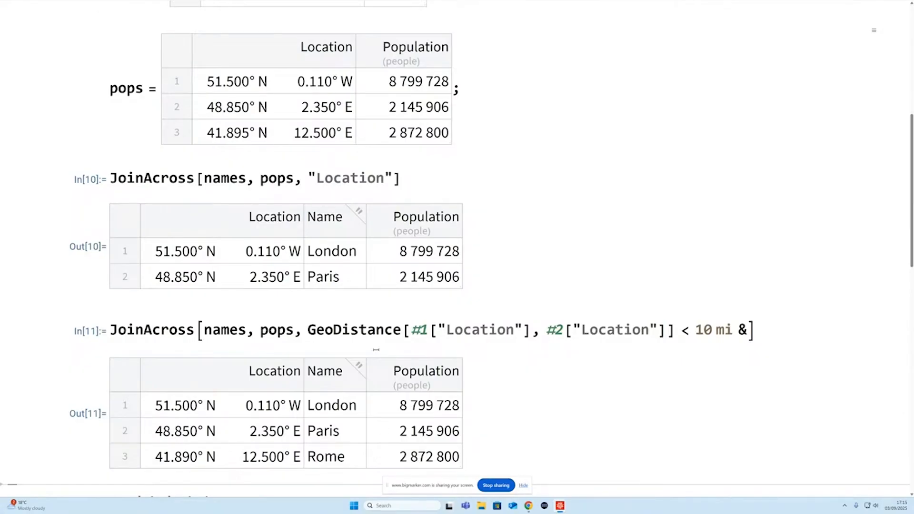
triple_click(367, 330)
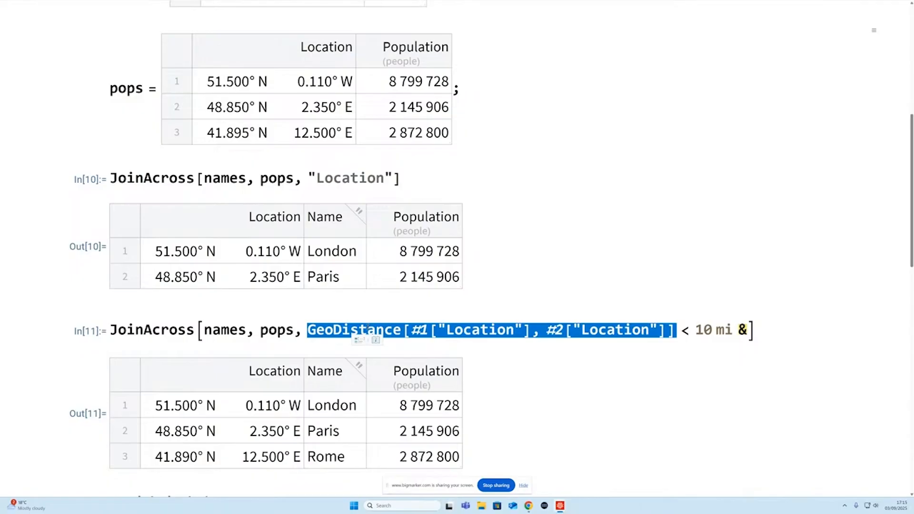
- Evaluate the tab1, tab2 and tab3 definitions under Multiple joins and combine them on "FirstName" and "LastName" with ColumnwiseCombine
scroll(369, 333, down, 8)
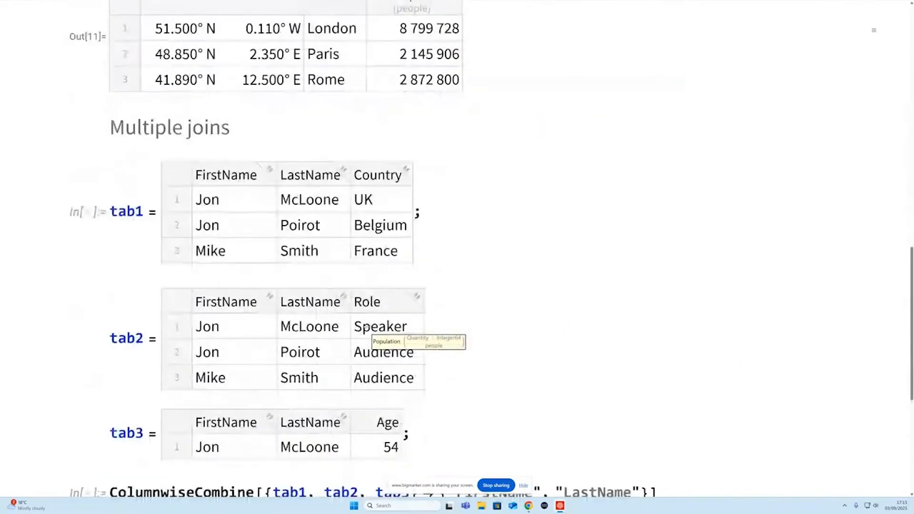
scroll(367, 333, down, 2)
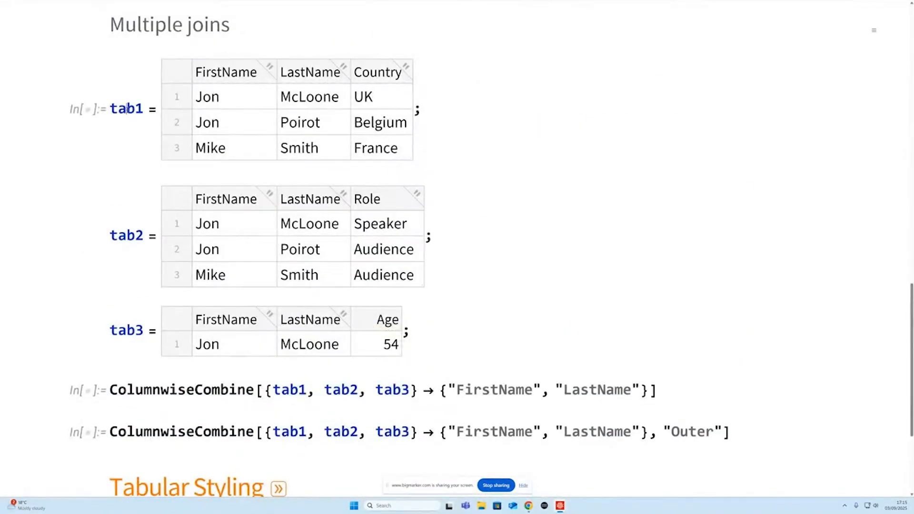
key(shift+Return)
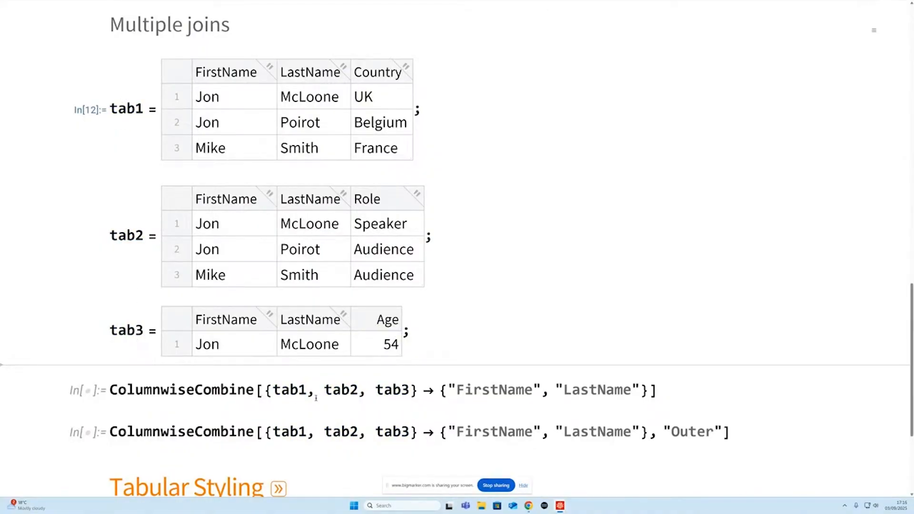
double_click(491, 392)
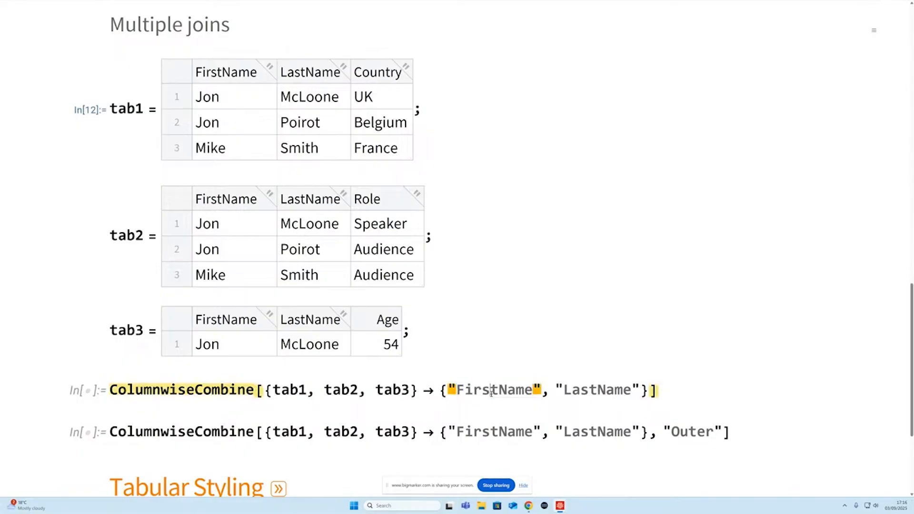
key(shift+Return)
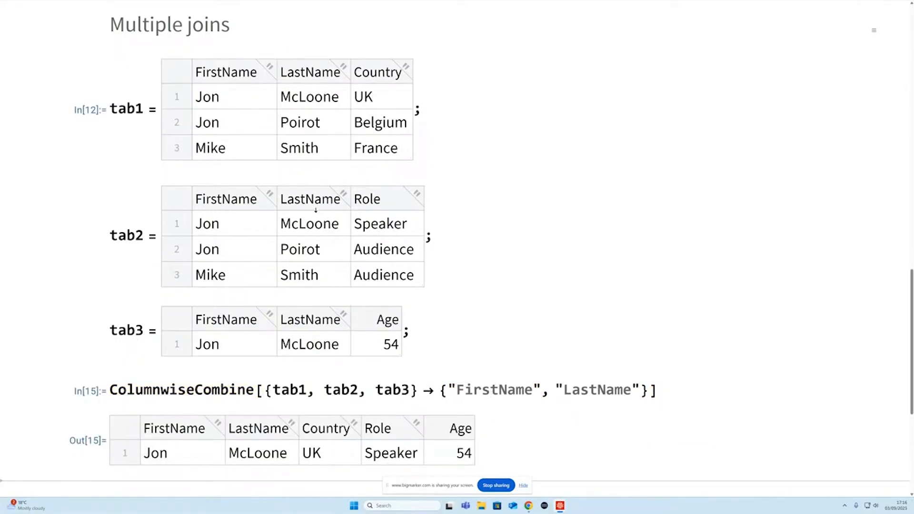
- Evaluate the ColumnwiseCombine expression that joins tab1, tab2 and tab3 on the name columns with the "Outer" option
scroll(450, 438, down, 3)
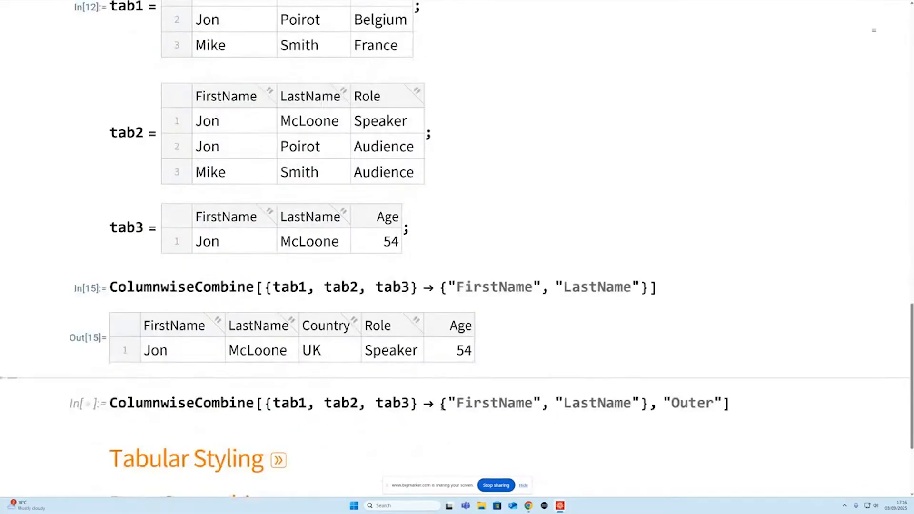
key(shift+Return)
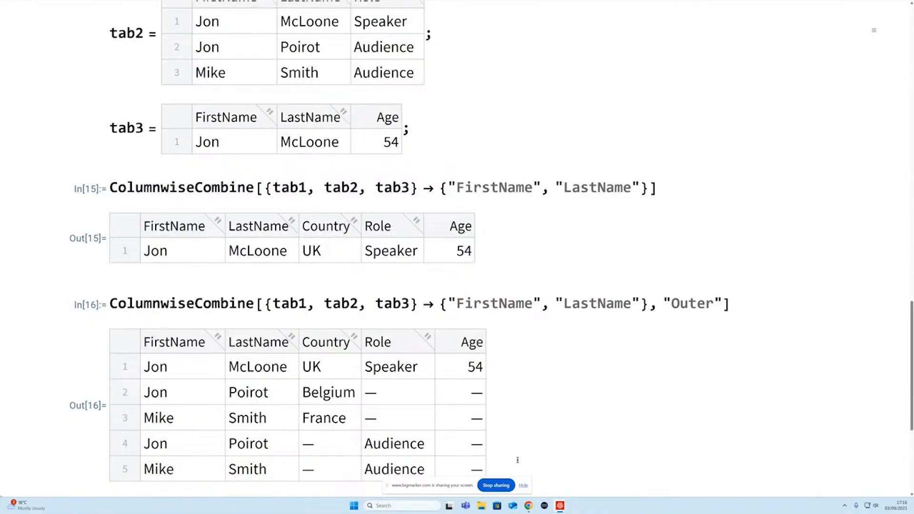
scroll(518, 460, up, 15)
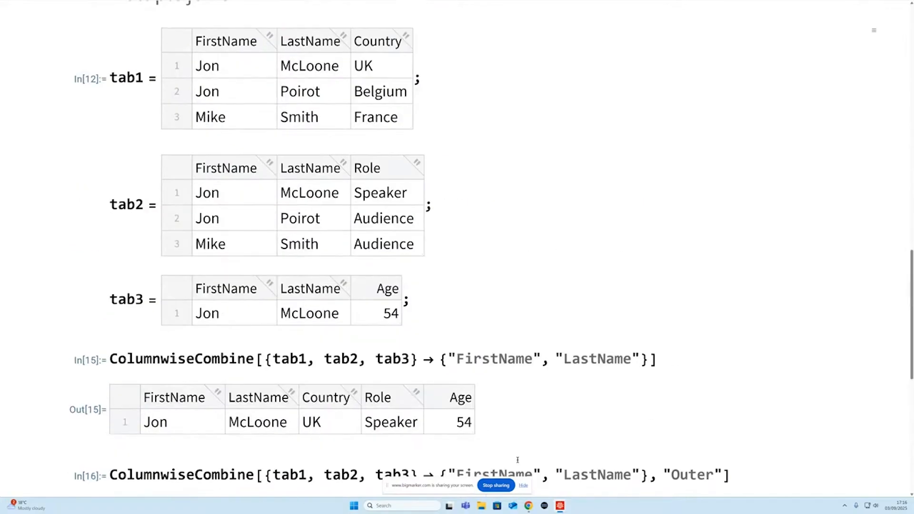
- Collapse the Generalized Table Joins section
scroll(517, 460, up, 2)
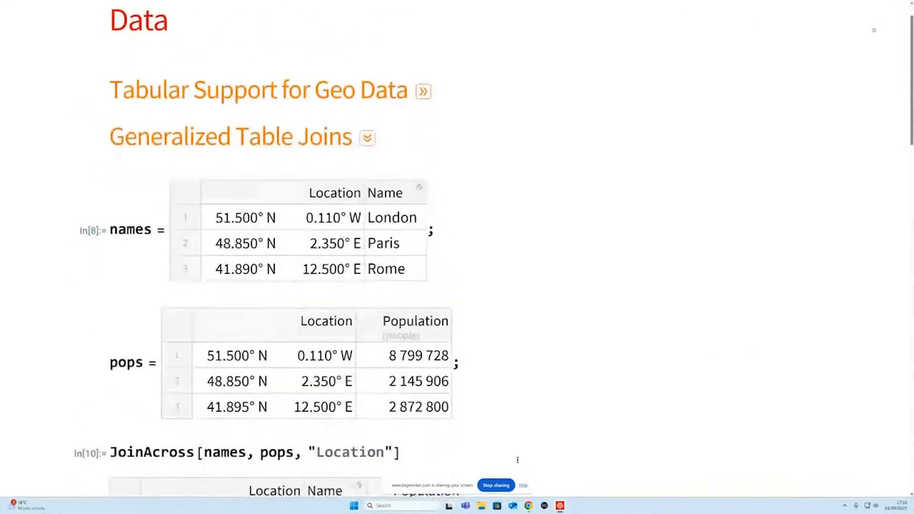
click(368, 137)
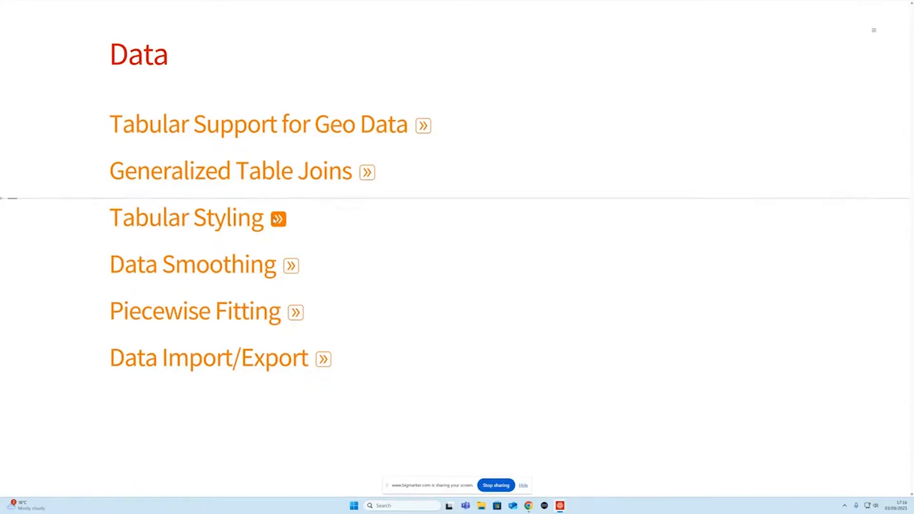
click(367, 172)
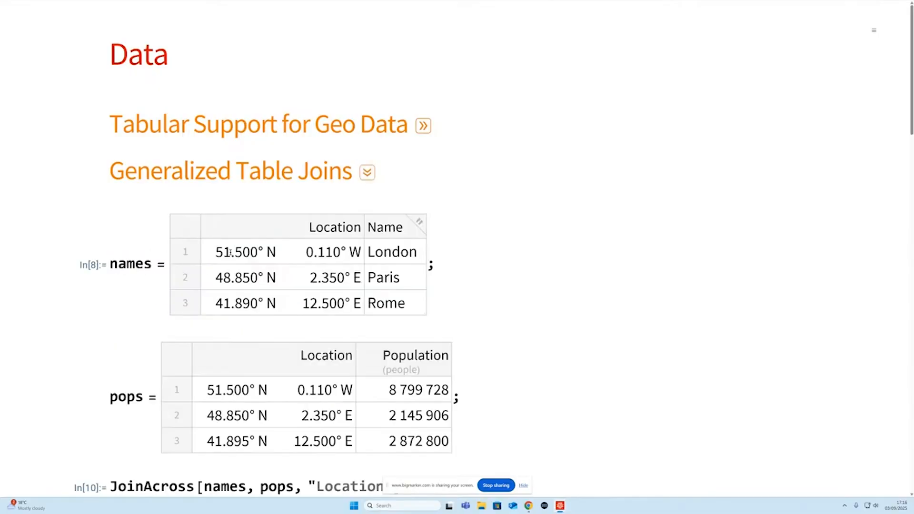
click(368, 172)
- Reopen the Tabular Support for Geo Data section, look through the accidents.parquet table and close the section again
click(423, 126)
scroll(537, 242, down, 10)
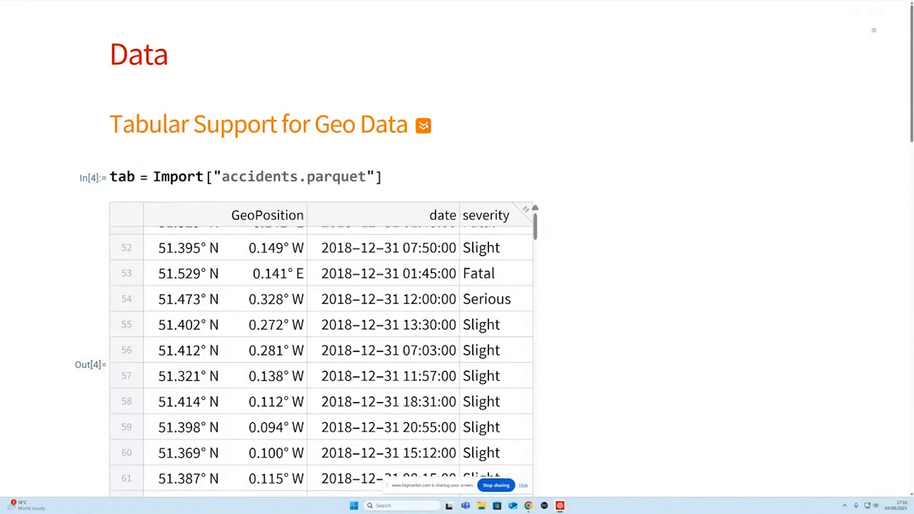
click(424, 127)
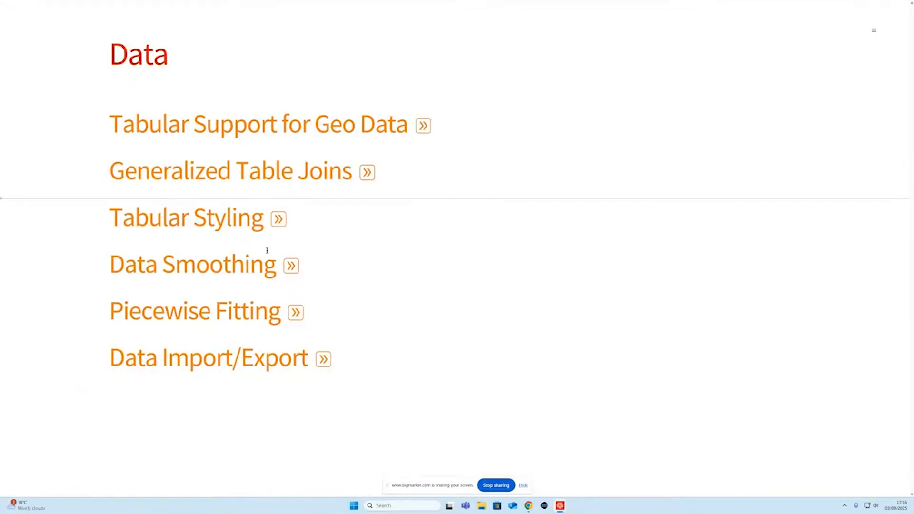
- Expand the Tabular Styling section and evaluate the 10 by 10 RandomInteger Tabular with the three-colour Cyclic background
click(278, 219)
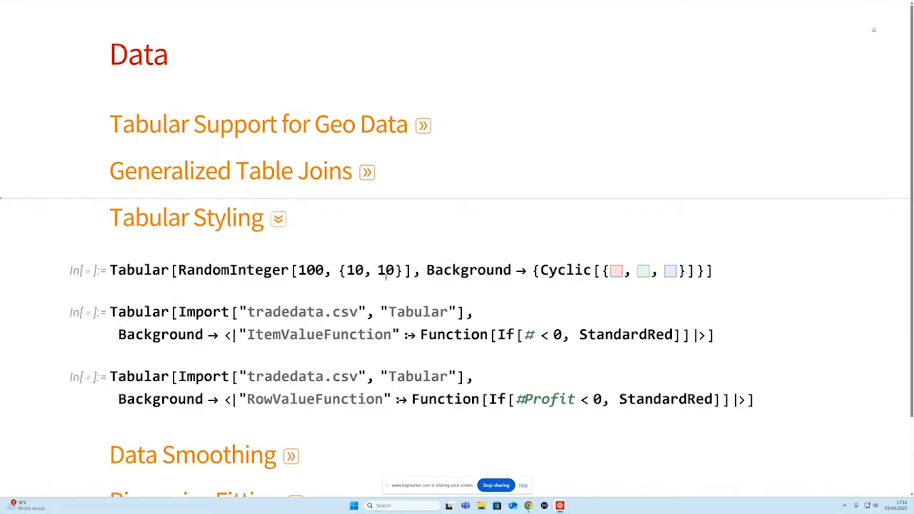
click(492, 278)
key(shift+Return)
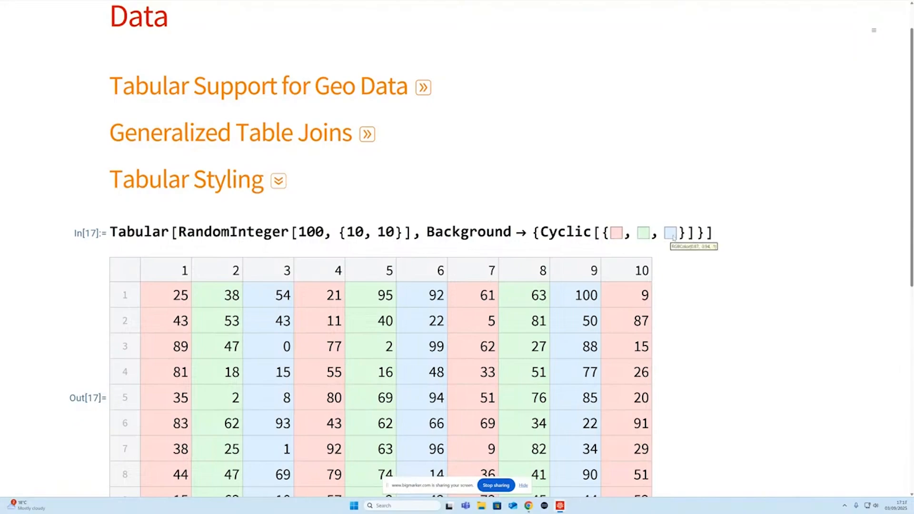
- Copy the Cyclic colour expression into a new cell above the Tabular input and evaluate it with the argument [3]
click(576, 232)
double_click(576, 232)
click(576, 232)
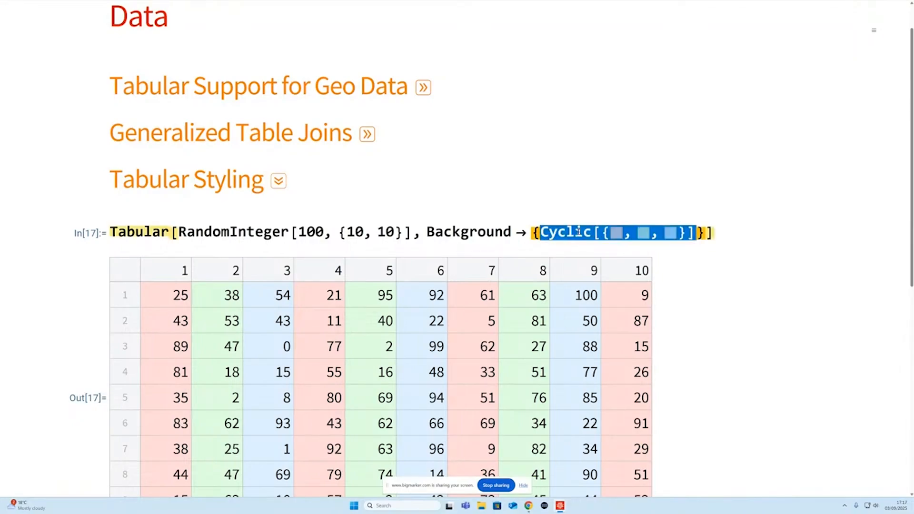
key(ctrl+c)
click(191, 205)
key(ctrl+v)
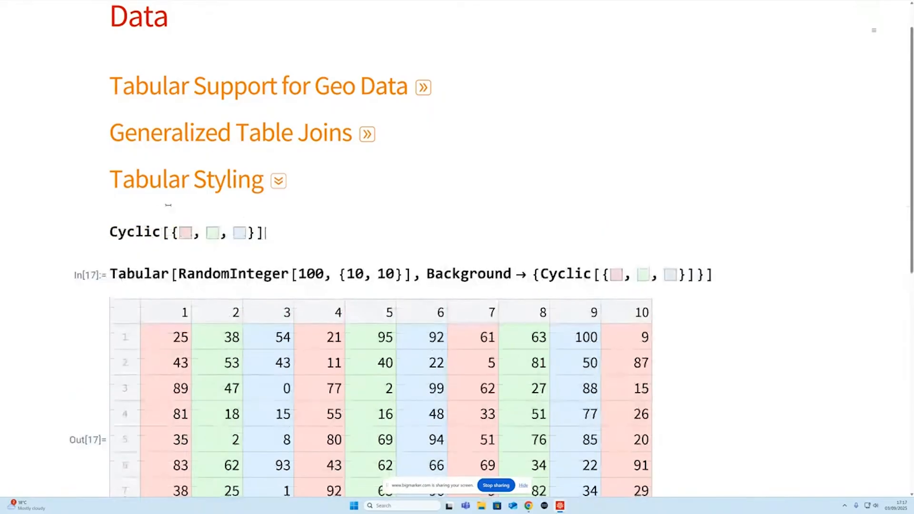
text([[3]])
key(shift+Return)
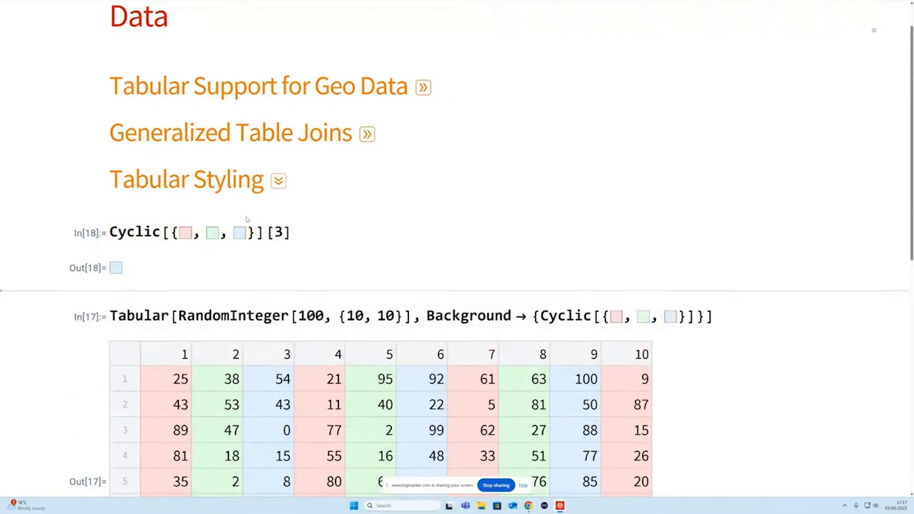
- Change the argument of the copied Cyclic expression to 4 and evaluate it again
click(276, 232)
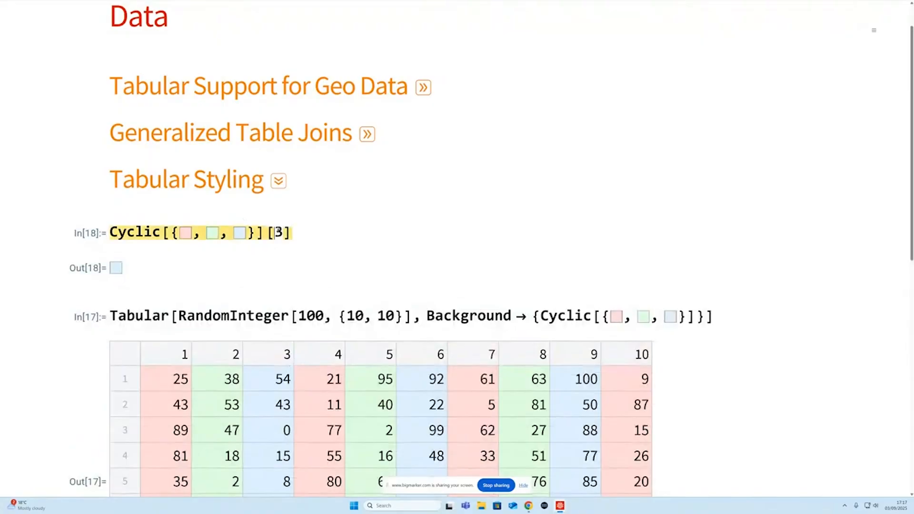
key(Delete)
text(4)
key(shift+Return)
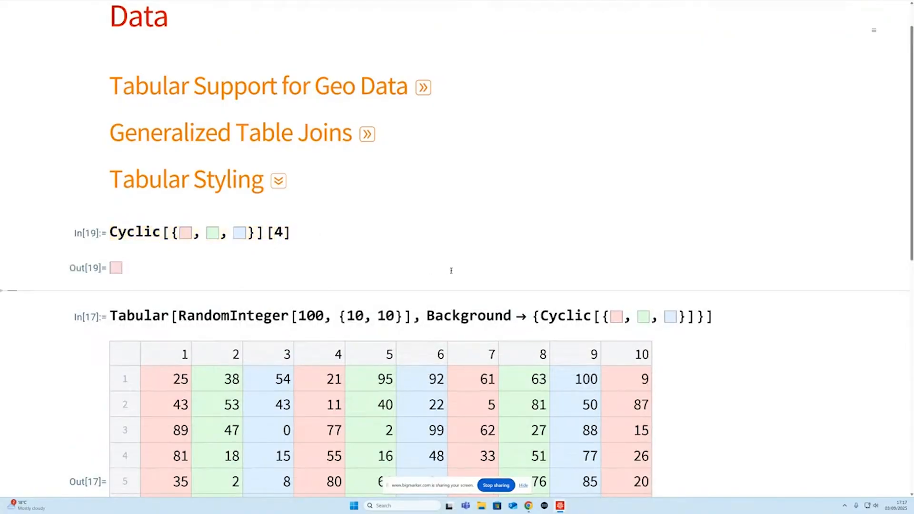
- Evaluate the tradedata.csv Tabular expression that uses "ItemValueFunction" to colour items below 0 with StandardRed
double_click(552, 315)
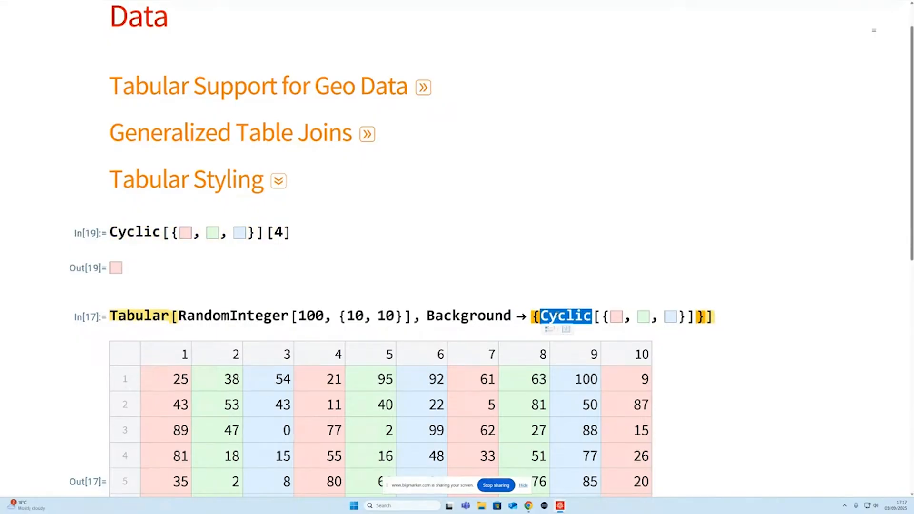
scroll(518, 307, down, 3)
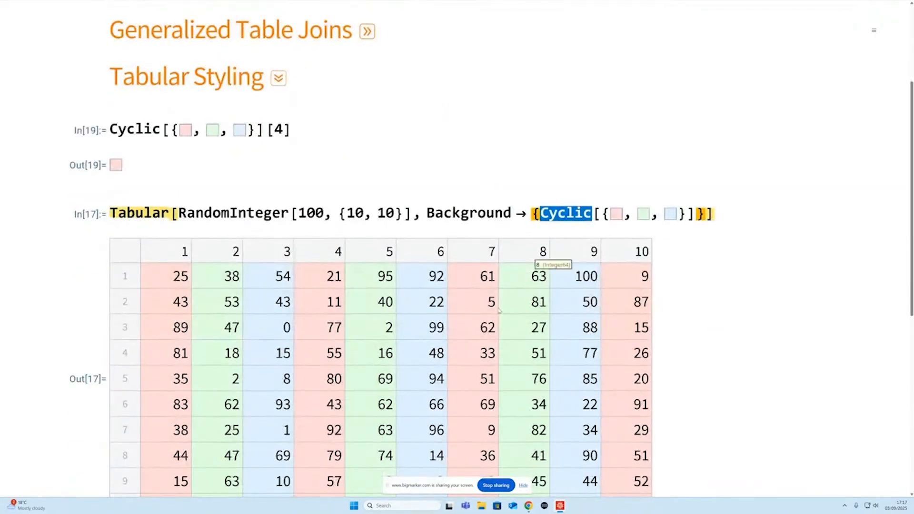
scroll(499, 310, down, 3)
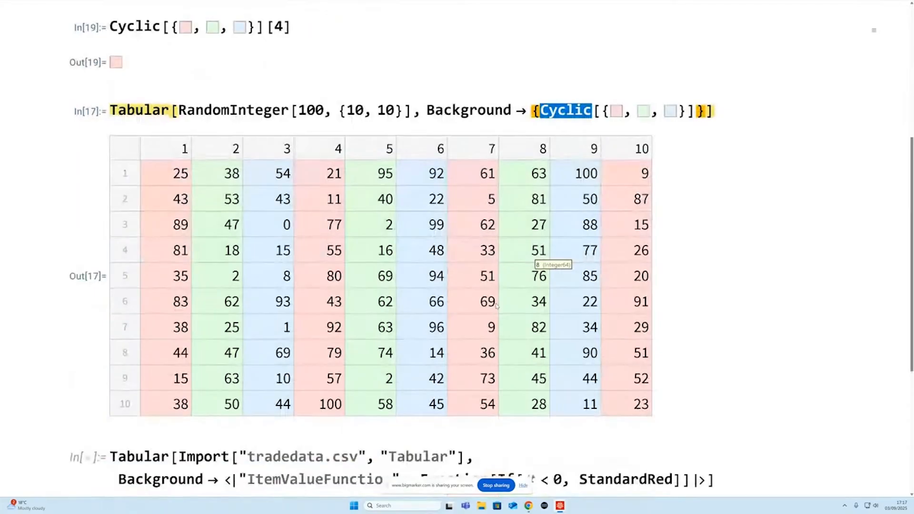
scroll(497, 306, down, 5)
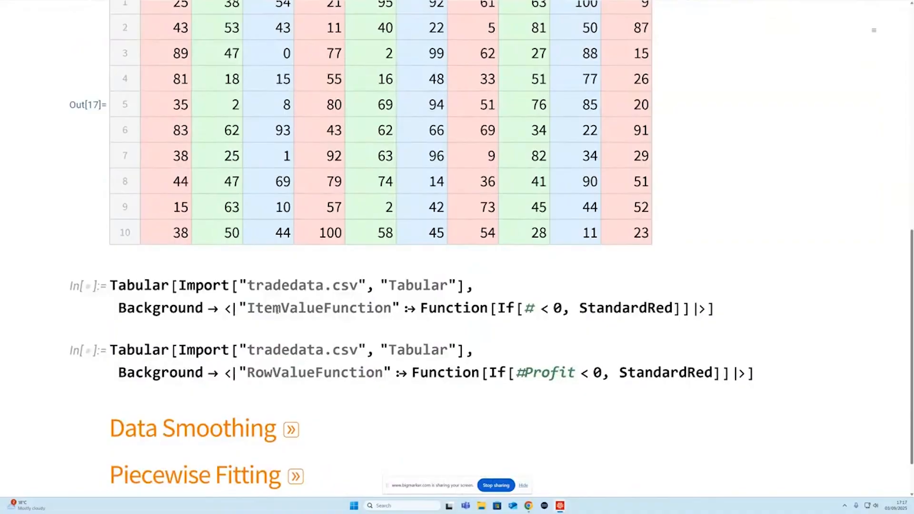
double_click(275, 310)
double_click(300, 372)
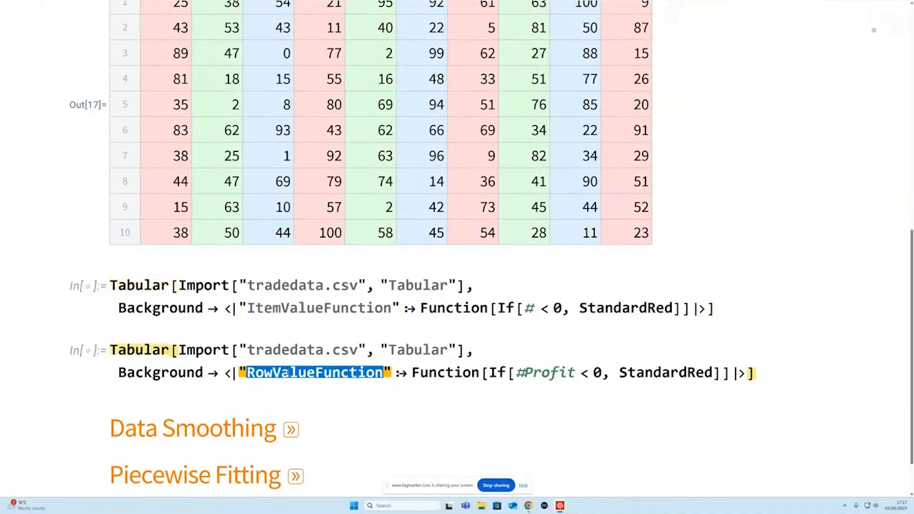
click(335, 308)
key(shift+Return)
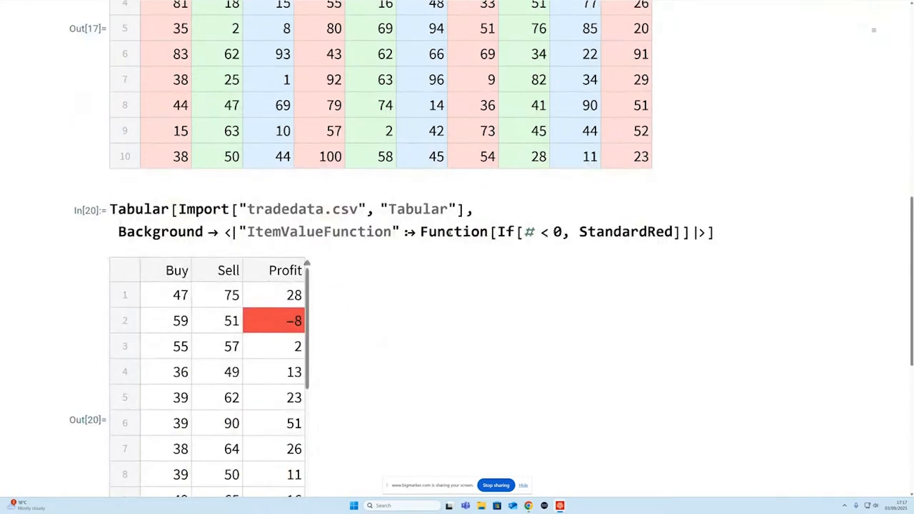
- Evaluate the tradedata.csv Tabular expression that uses "RowValueFunction" to colour rows with #Profit < 0 in StandardRed
drag(524, 233, 563, 232)
double_click(626, 232)
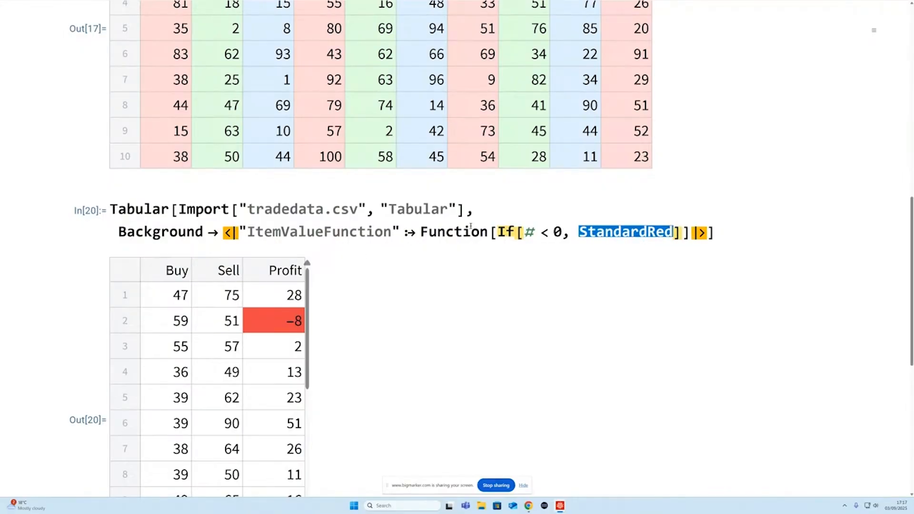
click(508, 232)
double_click(508, 231)
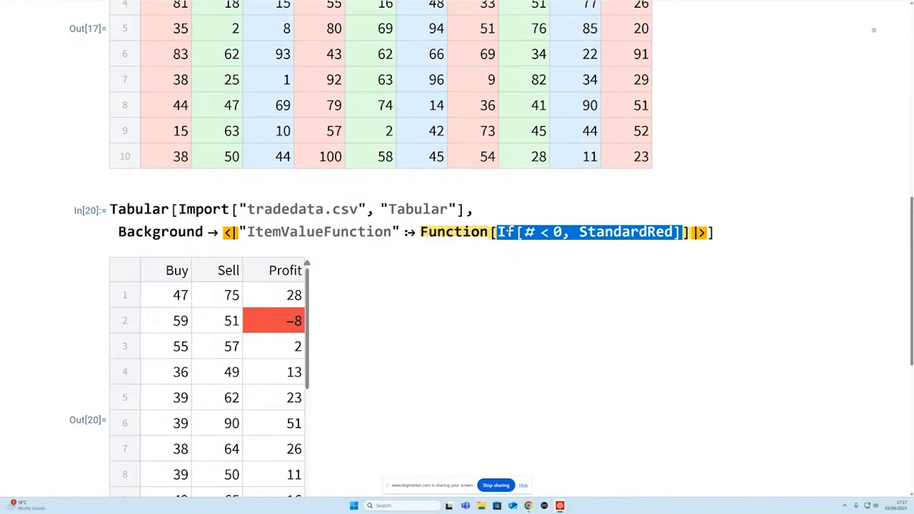
scroll(507, 232, down, 6)
click(295, 328)
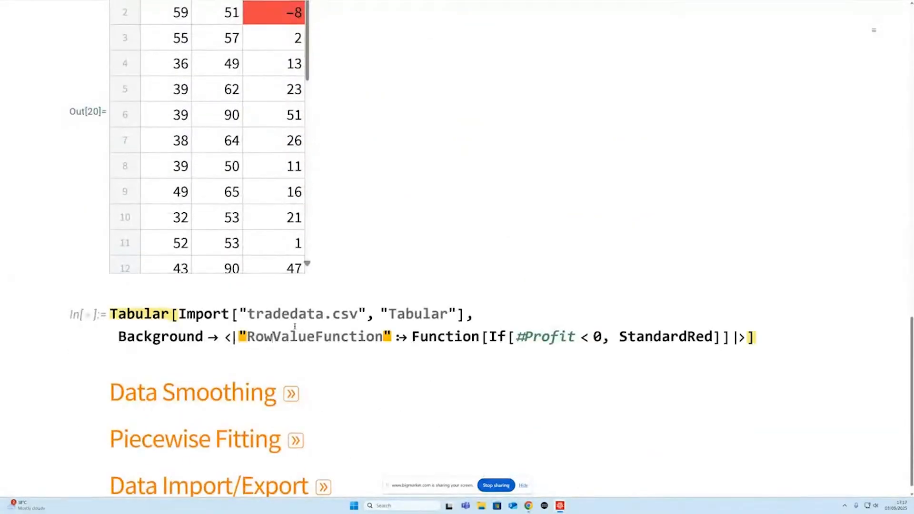
key(shift+Return)
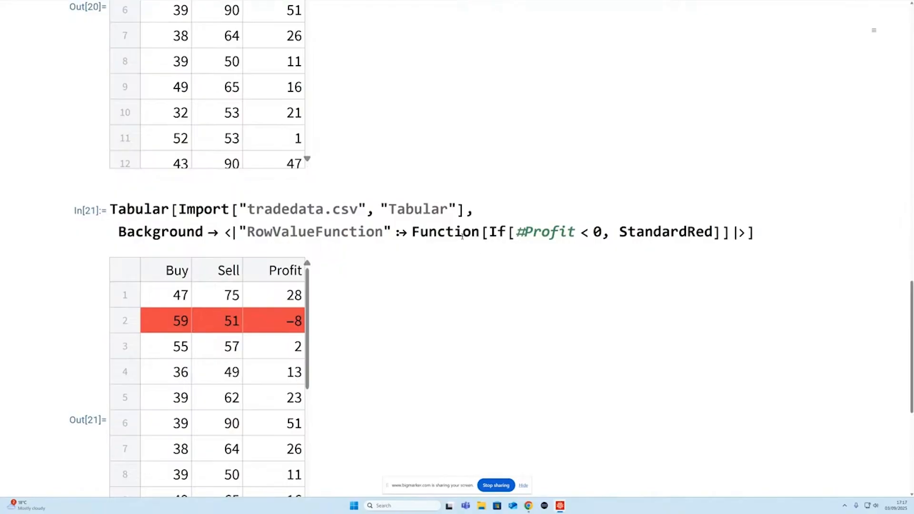
- Hide the output tables of the three Tabular expressions and collapse the Tabular Styling section
drag(515, 233, 601, 232)
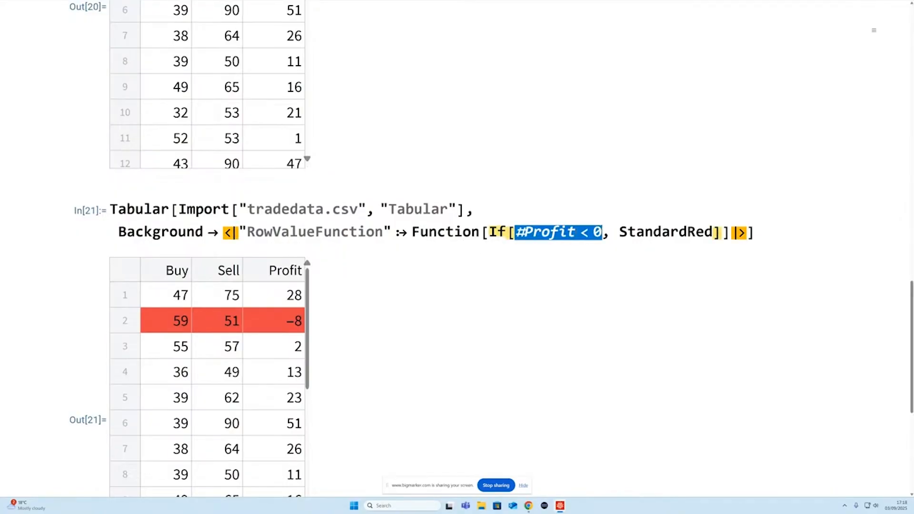
scroll(575, 234, up, 3)
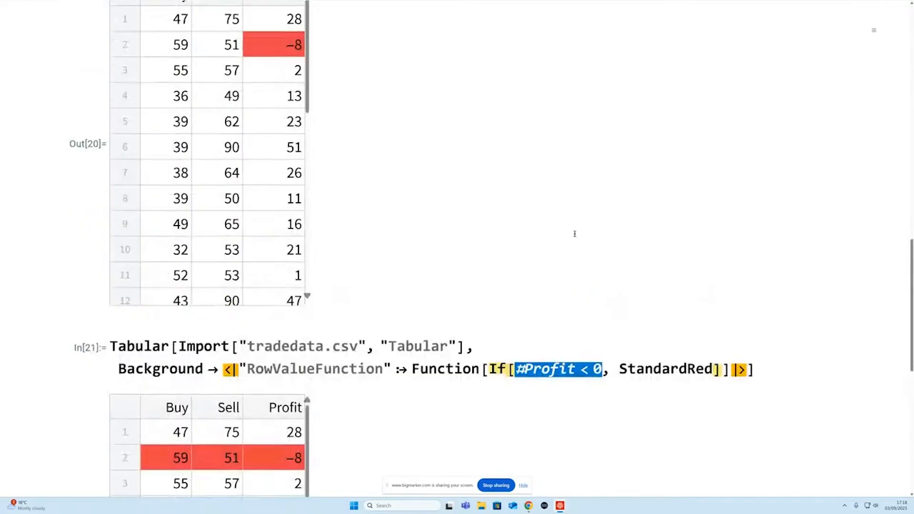
scroll(218, 418, down, 3)
scroll(218, 418, up, 3)
scroll(424, 261, up, 10)
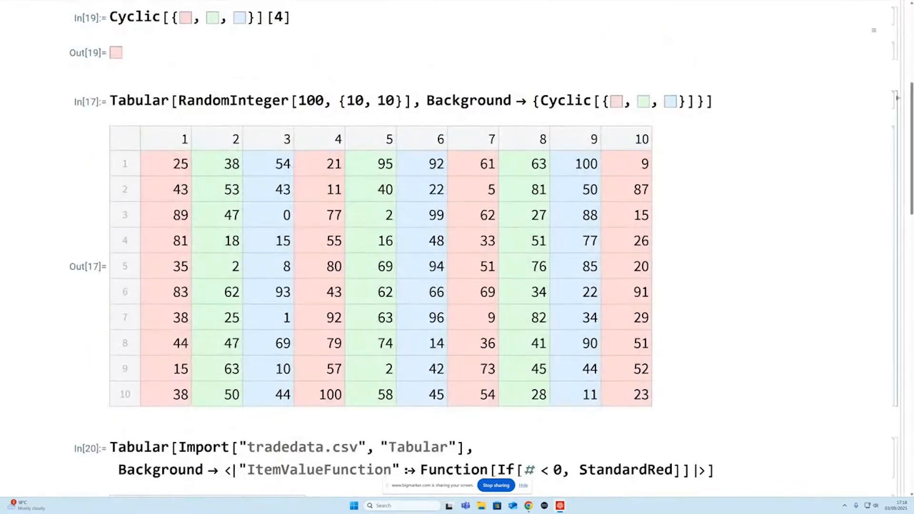
double_click(897, 98)
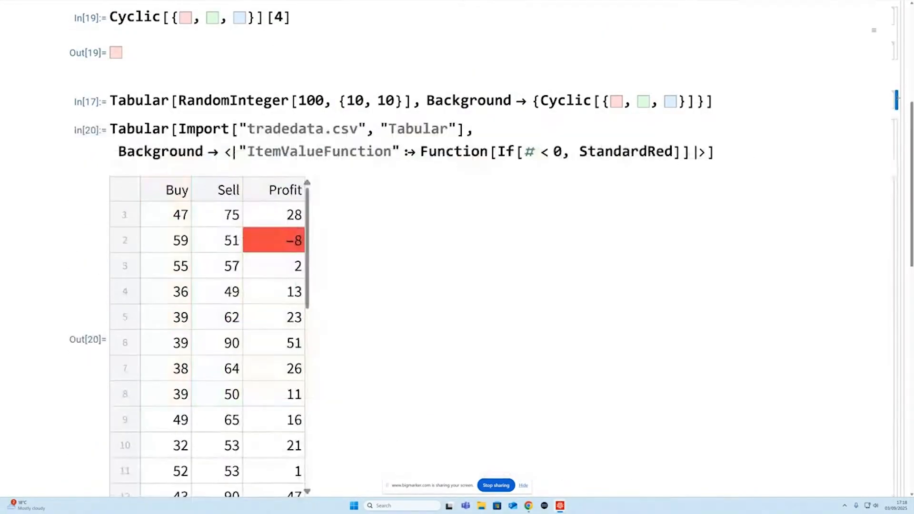
double_click(898, 136)
scroll(899, 182, up, 3)
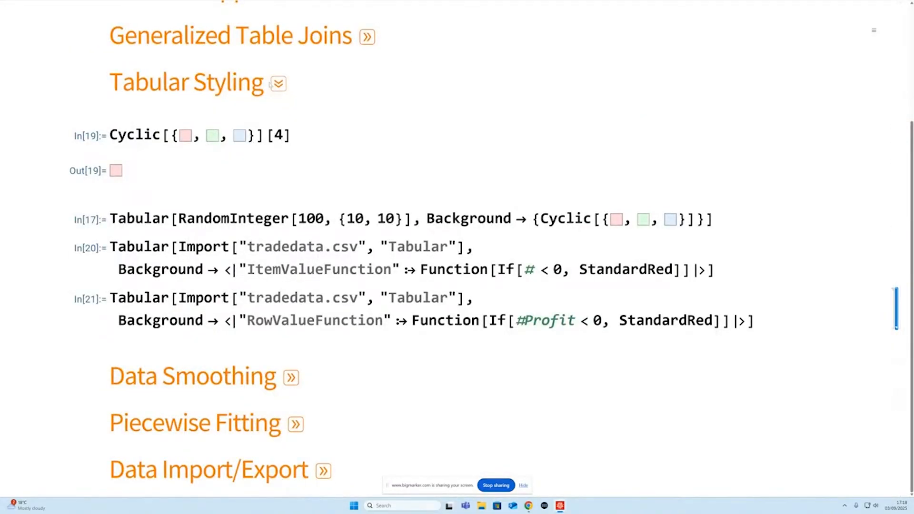
click(277, 84)
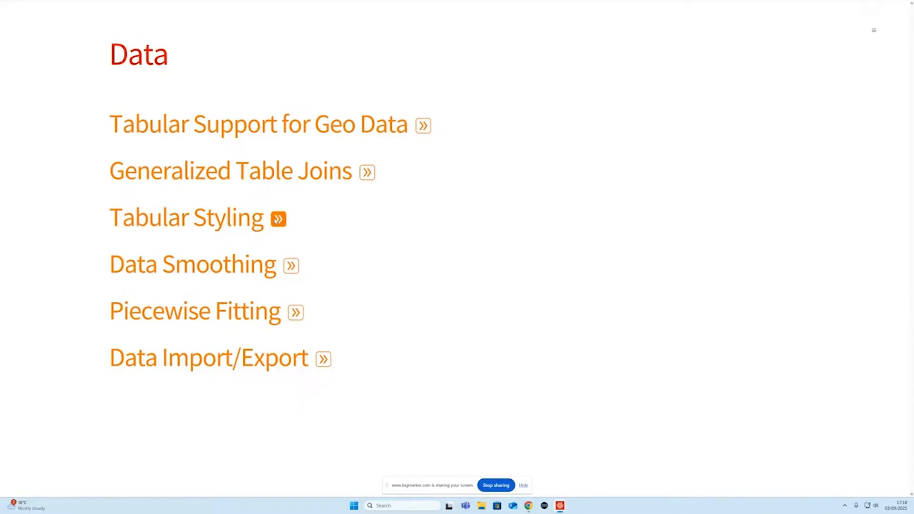
click(279, 219)
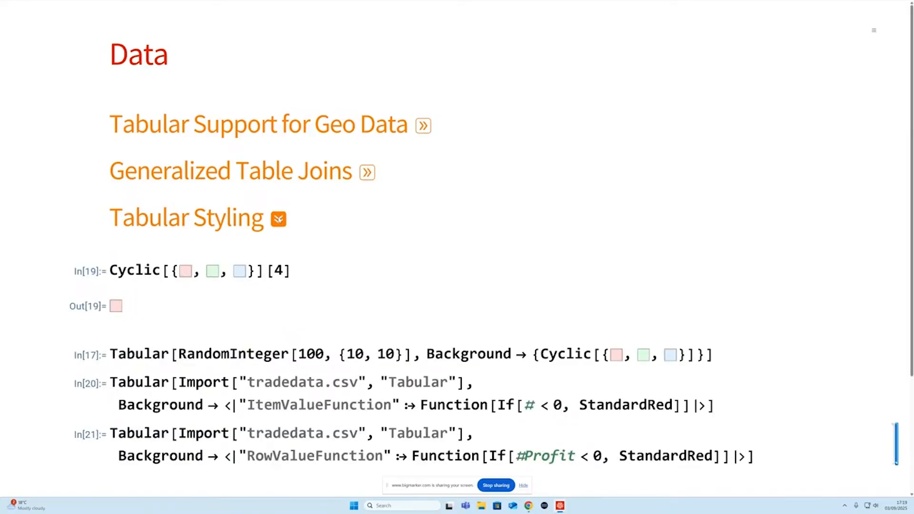
click(279, 219)
- Expand the Data Smoothing section and evaluate the ListPlot of LogisticSigmoid data with random noise between -0.1 and 0.1
click(291, 265)
click(240, 312)
key(shift+Return)
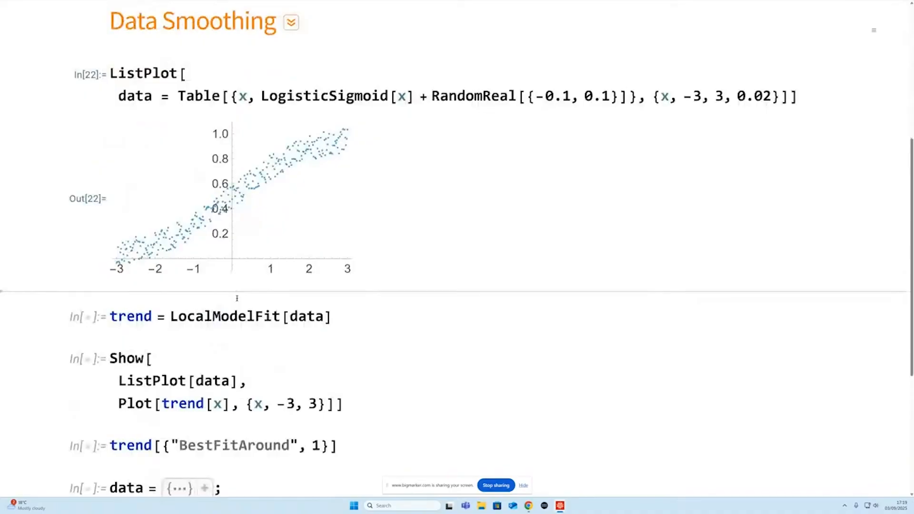
- Fit a trend to the data with LocalModelFit and plot it over the data points for x from -3 to 3
mouse_move(112, 247)
mouse_move(141, 254)
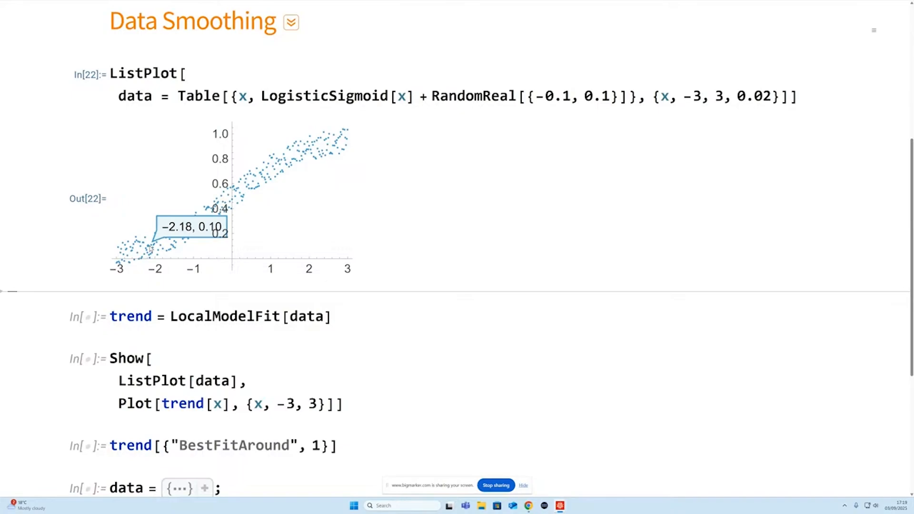
key(shift+Return)
scroll(265, 327, down, 3)
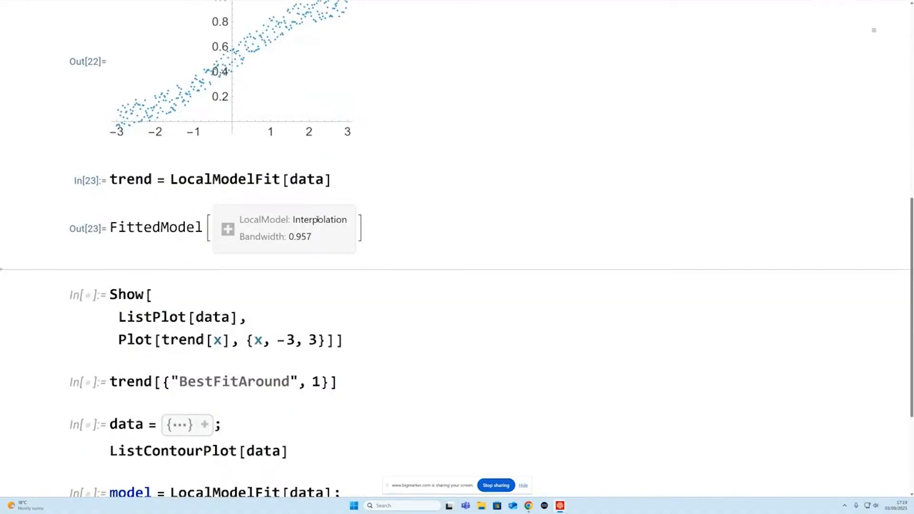
click(253, 301)
key(shift+Return)
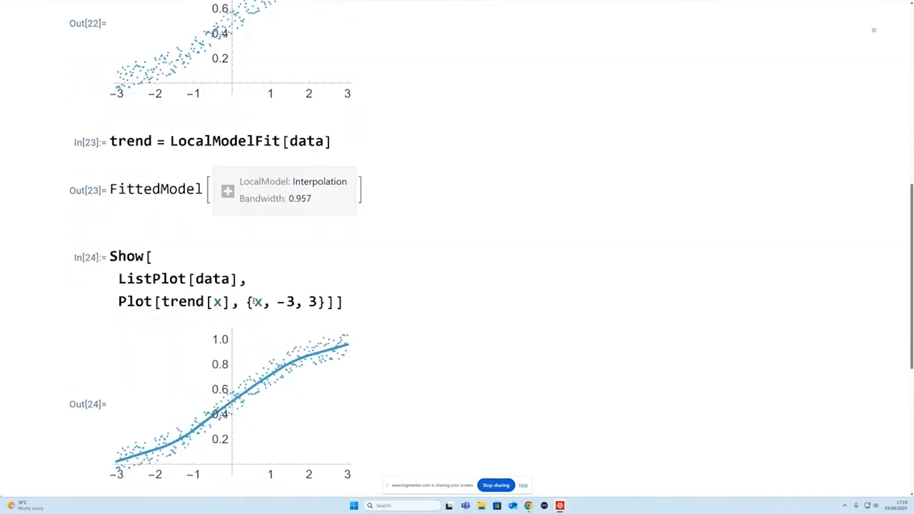
- Evaluate the trend model's "BestFitAround" property at 1
scroll(253, 301, down, 3)
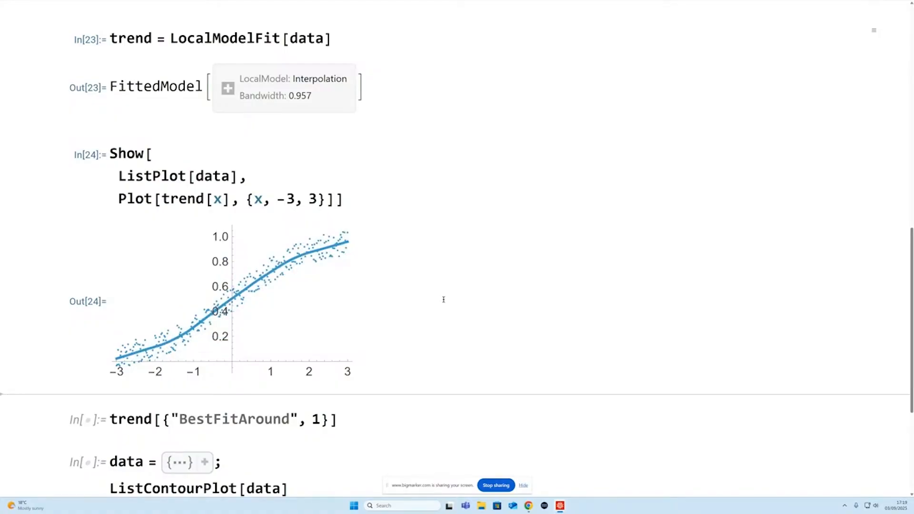
scroll(443, 300, down, 2)
click(352, 352)
key(shift+Return)
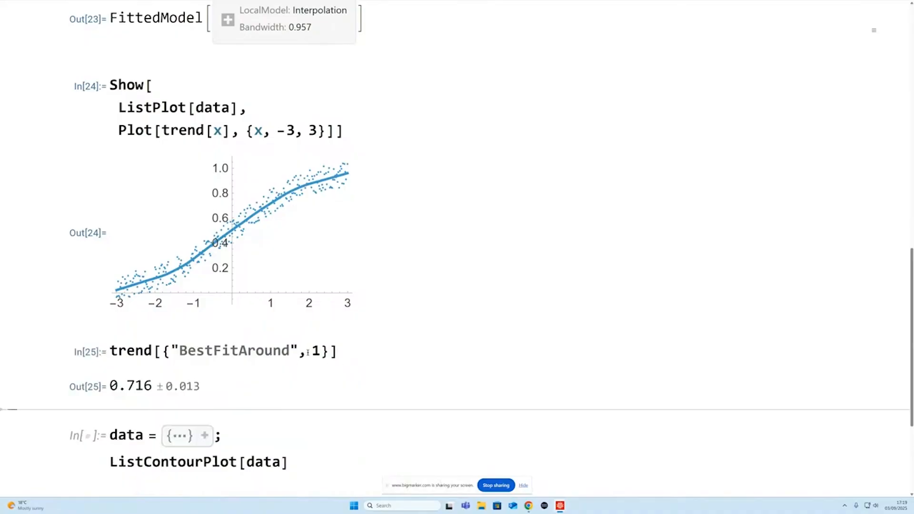
- Evaluate the cell that assigns the collapsed data list and draws its ListContourPlot
mouse_move(268, 208)
scroll(288, 339, down, 3)
click(263, 336)
key(shift+Return)
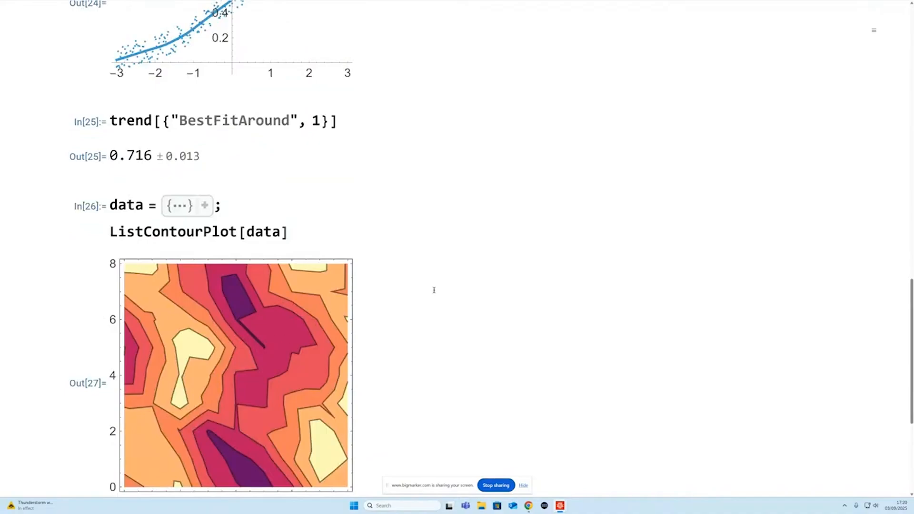
- Fit the contour data with LocalModelFit and draw the model's ContourPlot for x from 0 to 8 and y from 0 to 9
scroll(434, 290, down, 4)
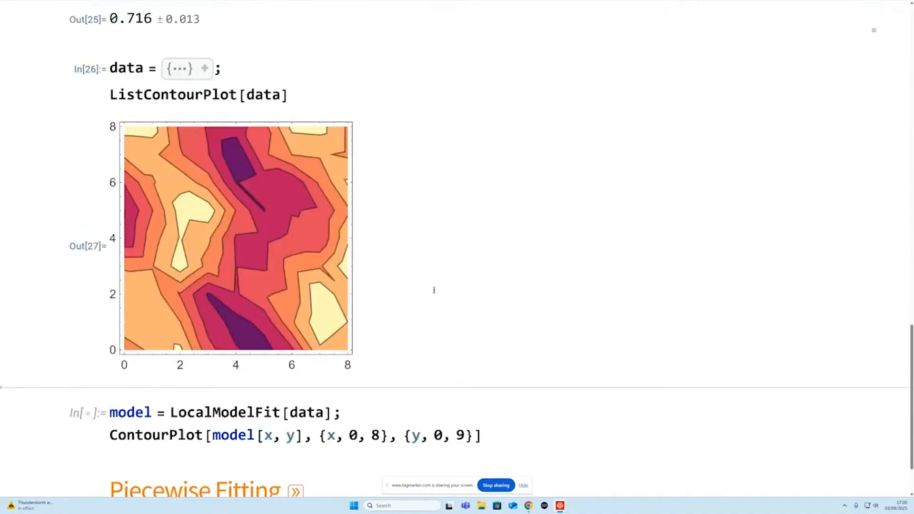
click(299, 411)
key(shift+Return)
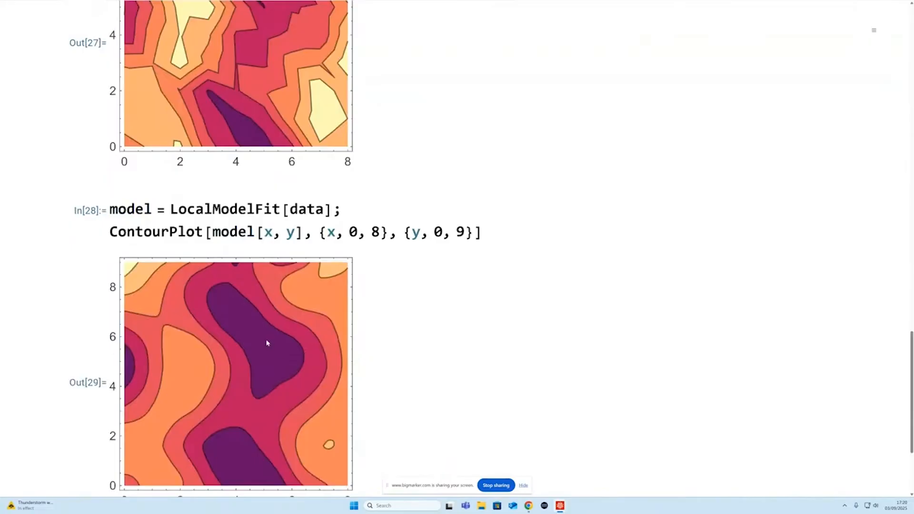
scroll(266, 343, up, 3)
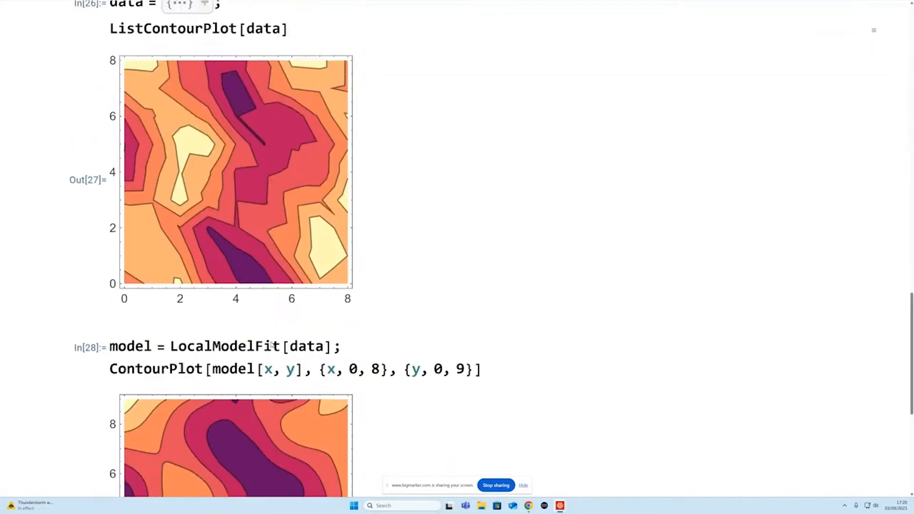
scroll(271, 345, down, 6)
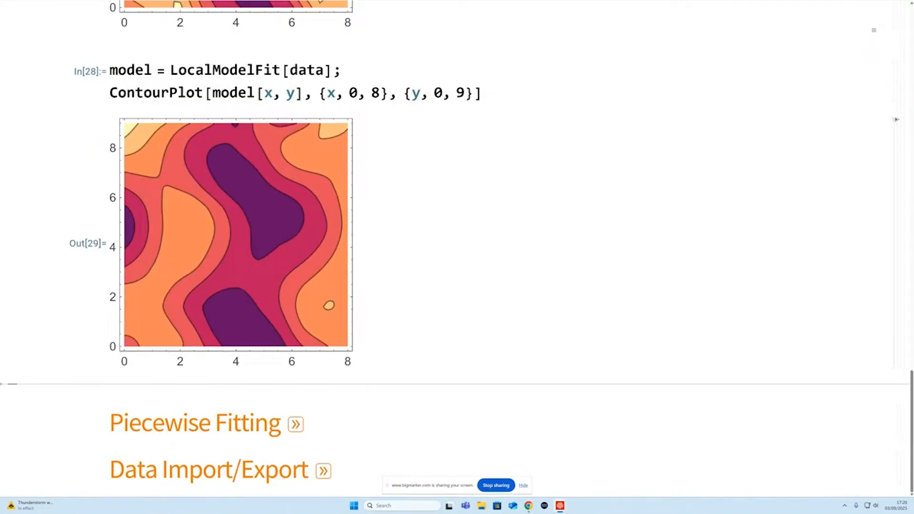
- Collapse the Data Smoothing section and expand the Piecewise Fitting section
double_click(902, 116)
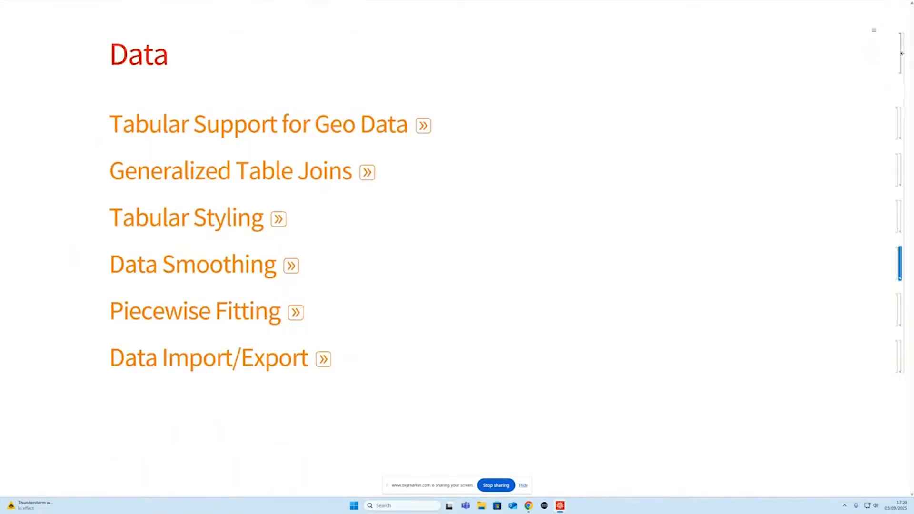
click(296, 313)
scroll(308, 311, down, 3)
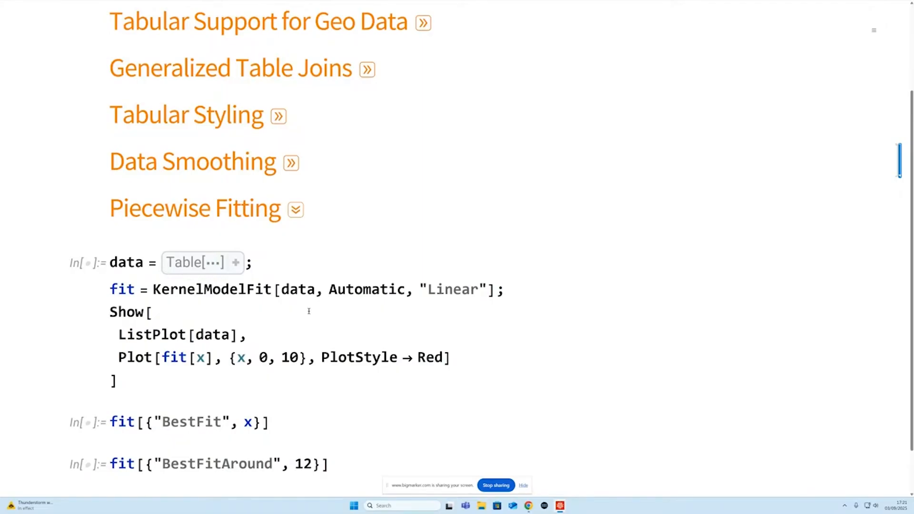
- Evaluate the KernelModelFit cell with the "Linear" kernel, plotting the fit in red over the data for x from 0 to 10
double_click(206, 290)
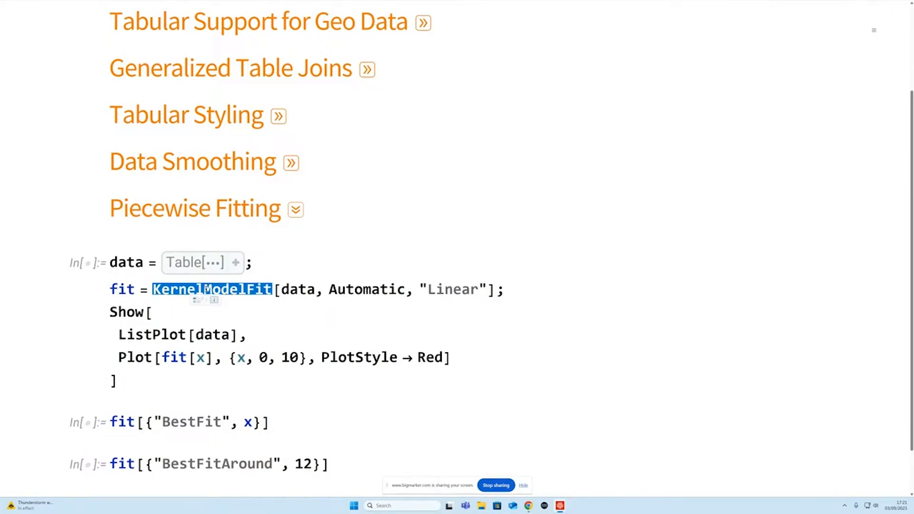
triple_click(464, 289)
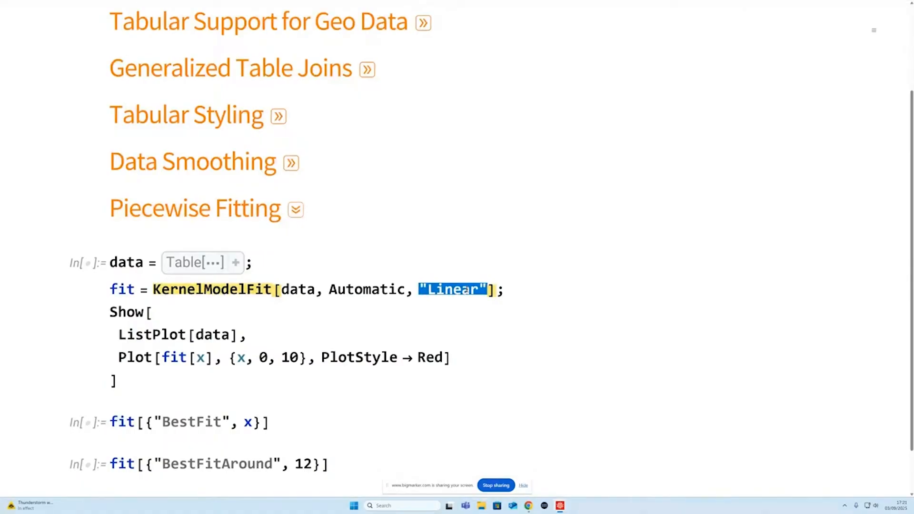
key(shift+Return)
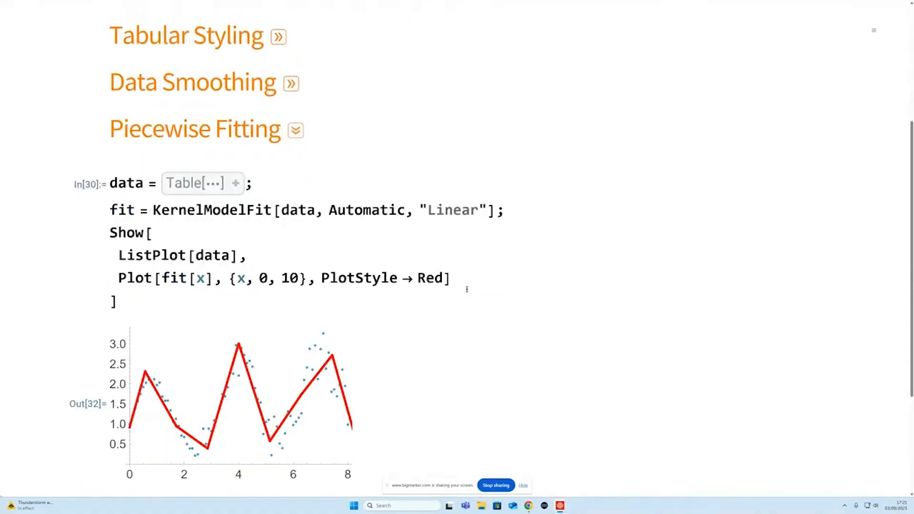
- Change the KernelModelFit kernel to "Gaussian" and re-evaluate the fit and its plot
mouse_move(186, 464)
double_click(448, 213)
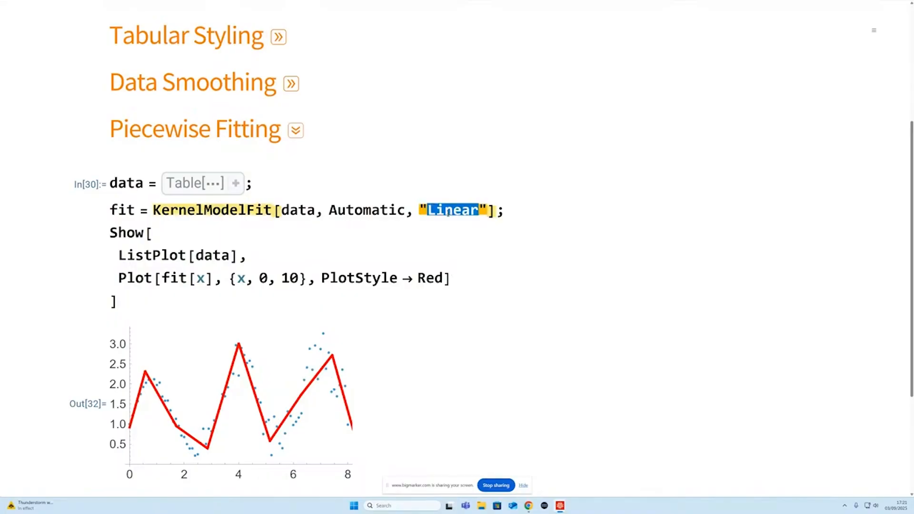
text(Gaussian)
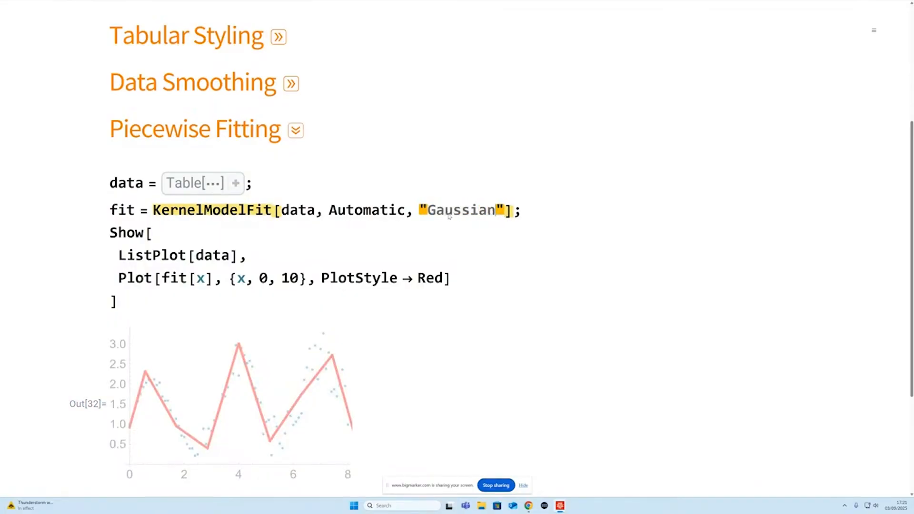
key(shift+Return)
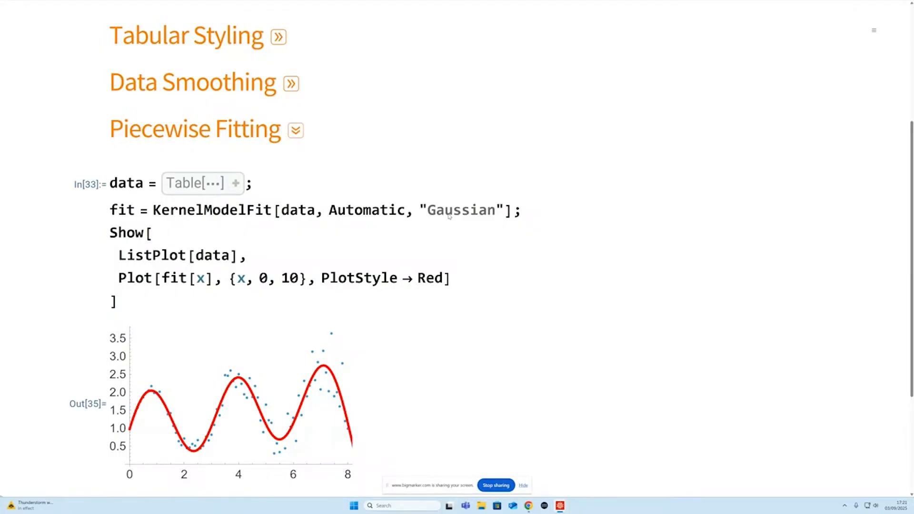
- Evaluate the Gaussian fit's "BestFit" property in x and its "BestFitAround" property at 12
scroll(449, 215, down, 3)
click(270, 420)
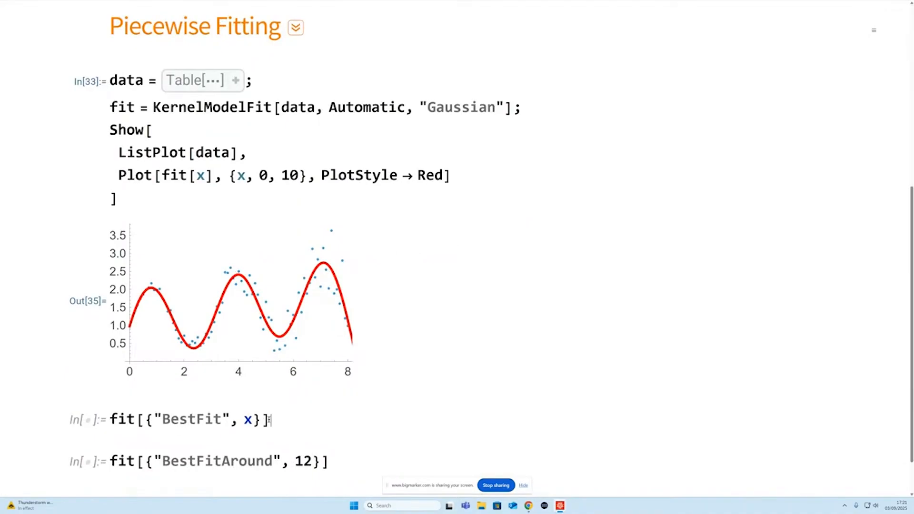
key(shift+Return)
scroll(310, 415, down, 3)
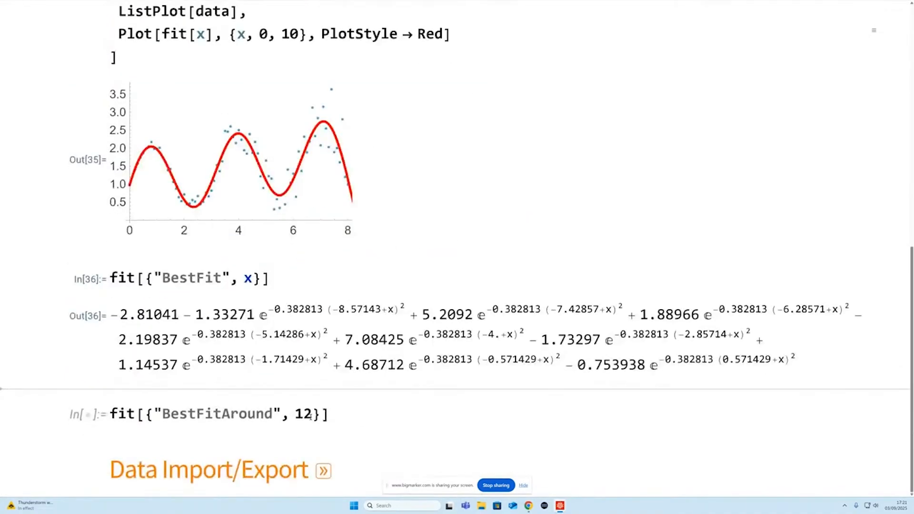
key(shift+Return)
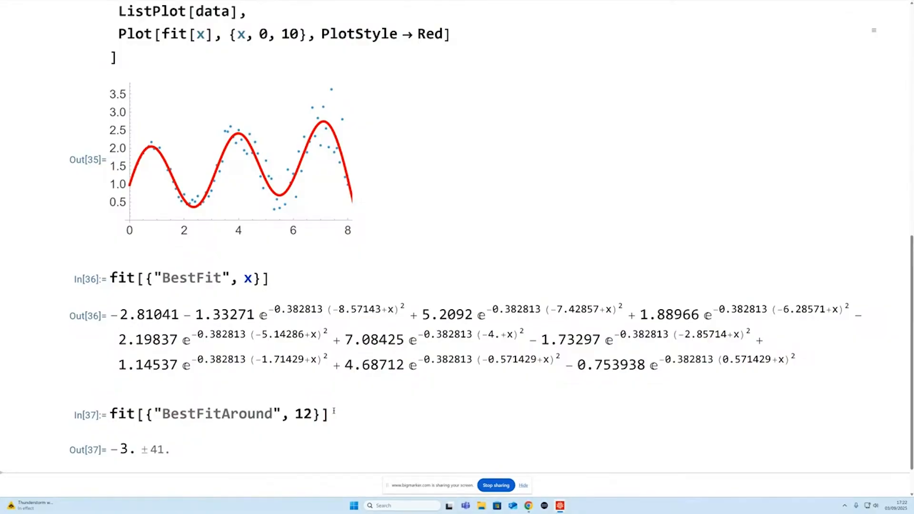
- Collapse the Piecewise Fitting section and expand the Data Import/Export section
scroll(334, 411, up, 9)
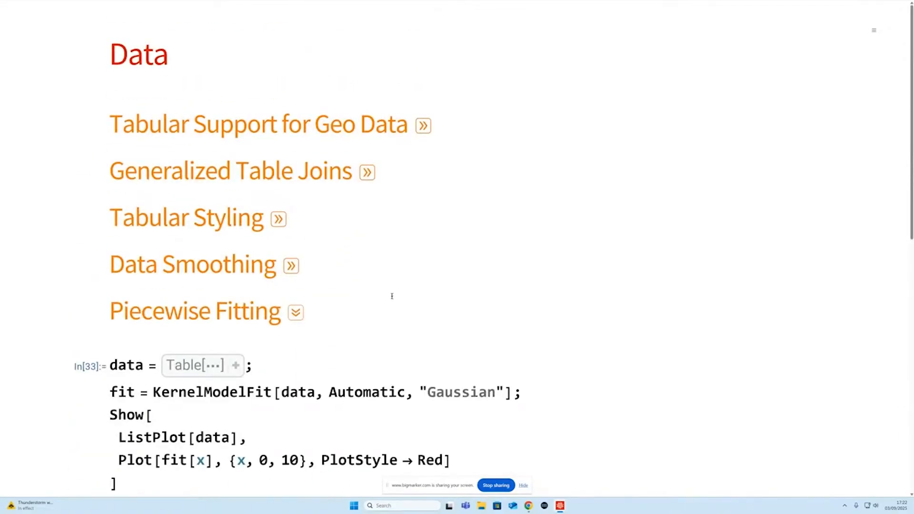
click(294, 313)
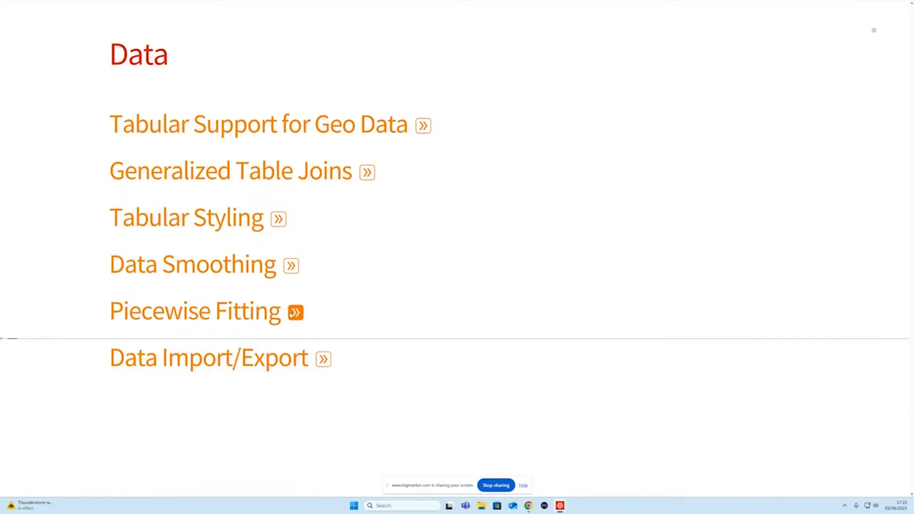
click(328, 361)
scroll(392, 353, down, 8)
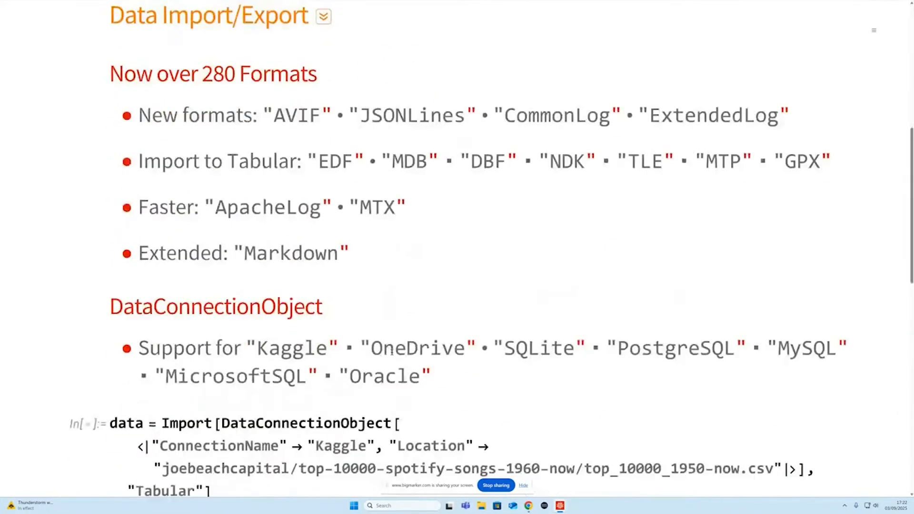
- Import the Spotify songs file top_10000_1950-now.csv from Kaggle as "Tabular" by evaluating the DataConnectionObject cell
scroll(392, 353, up, 1)
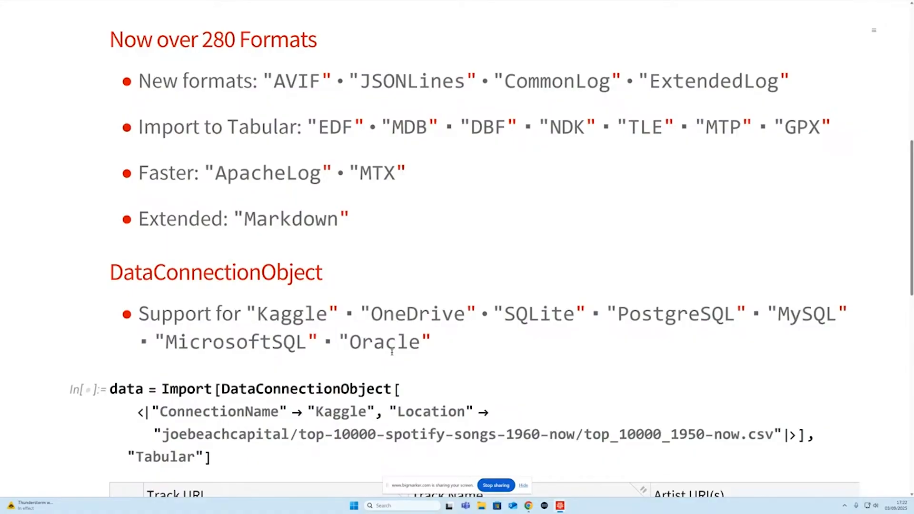
scroll(343, 356, down, 5)
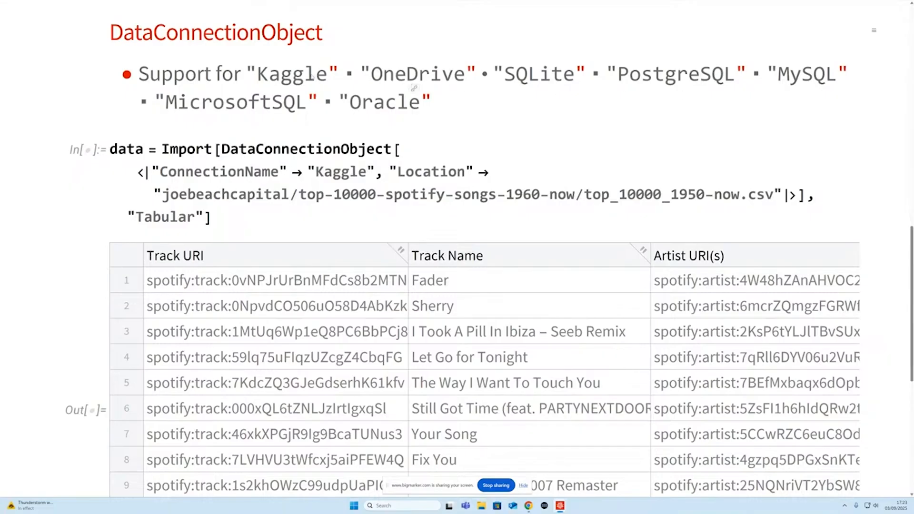
scroll(297, 147, down, 3)
click(264, 127)
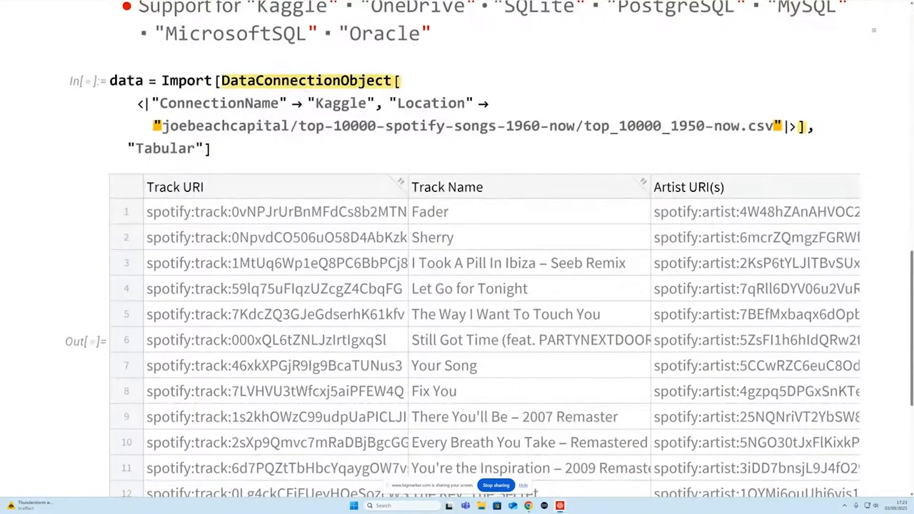
key(shift+Return)
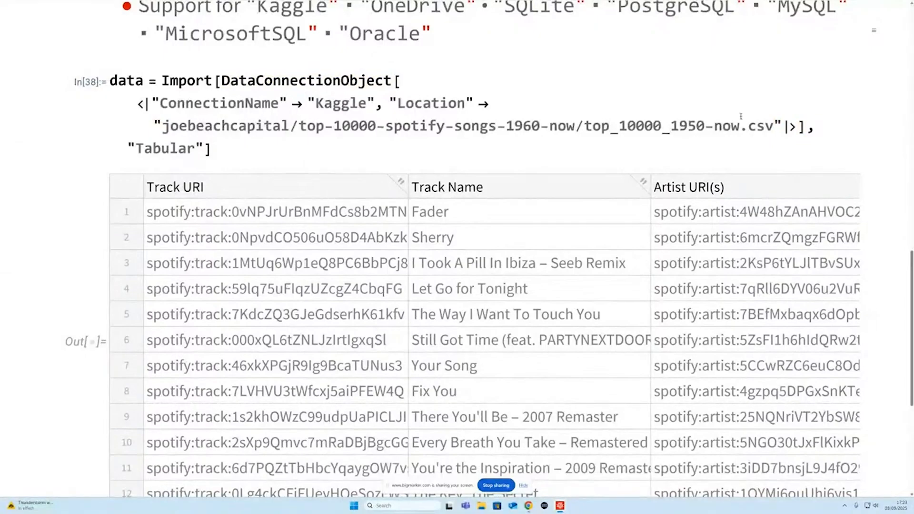
- Highlight in turn the import's Kaggle connection name, file location, "Tabular" format and whole DataConnectionObject expression
scroll(268, 85, up, 3)
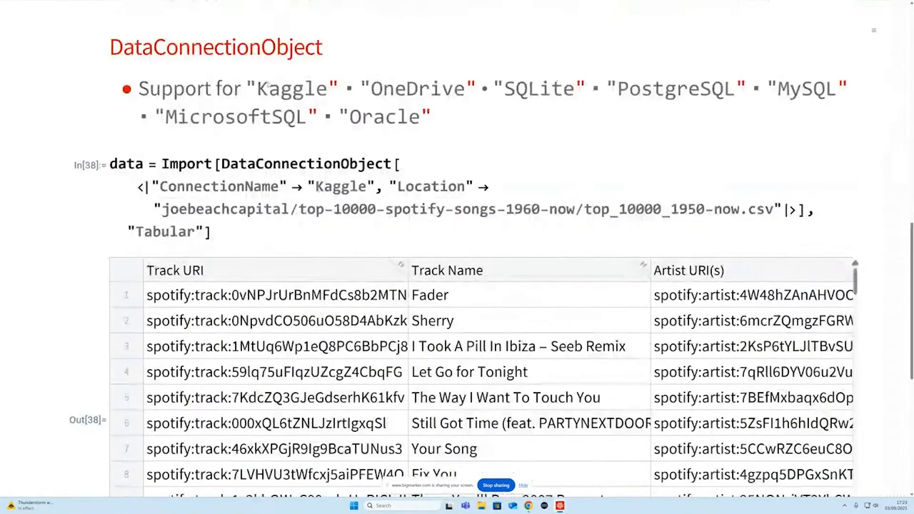
double_click(340, 189)
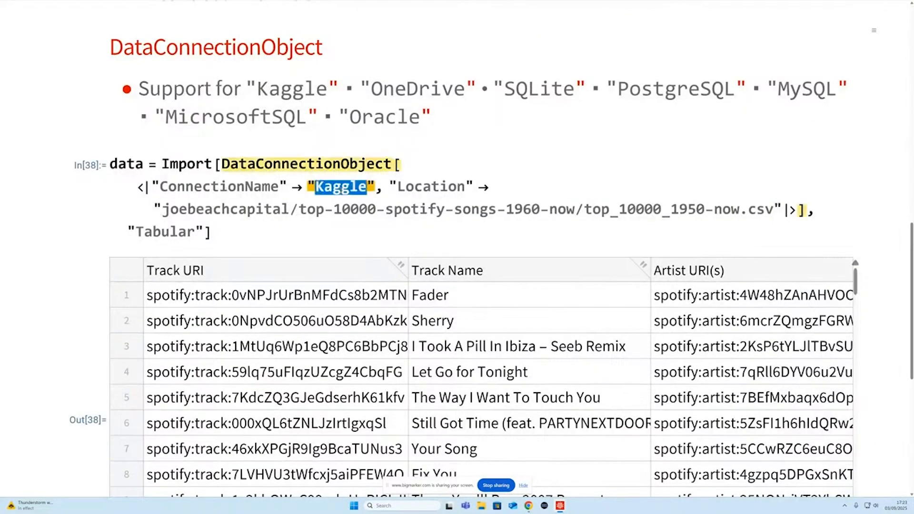
triple_click(238, 209)
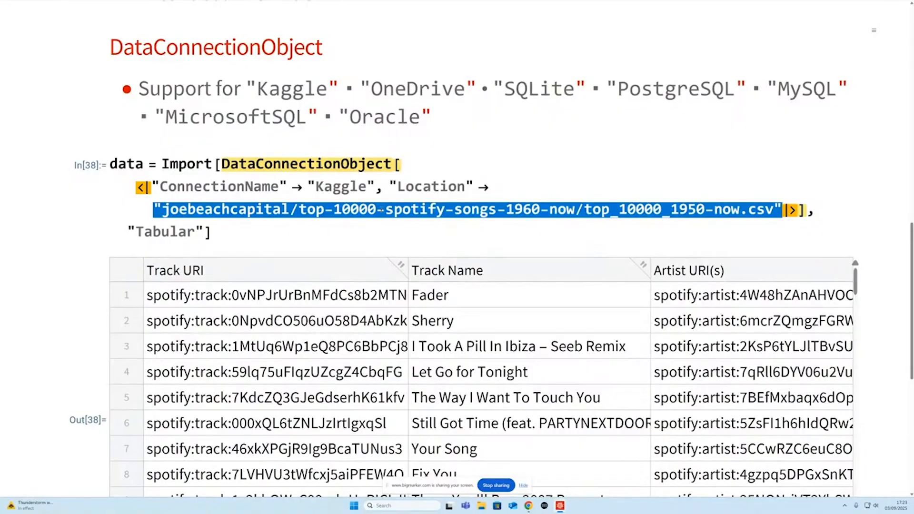
triple_click(168, 232)
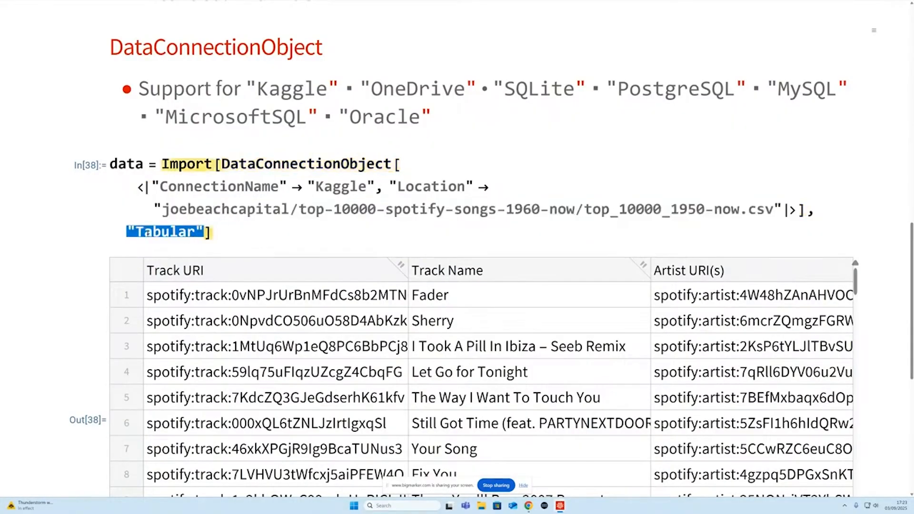
triple_click(236, 165)
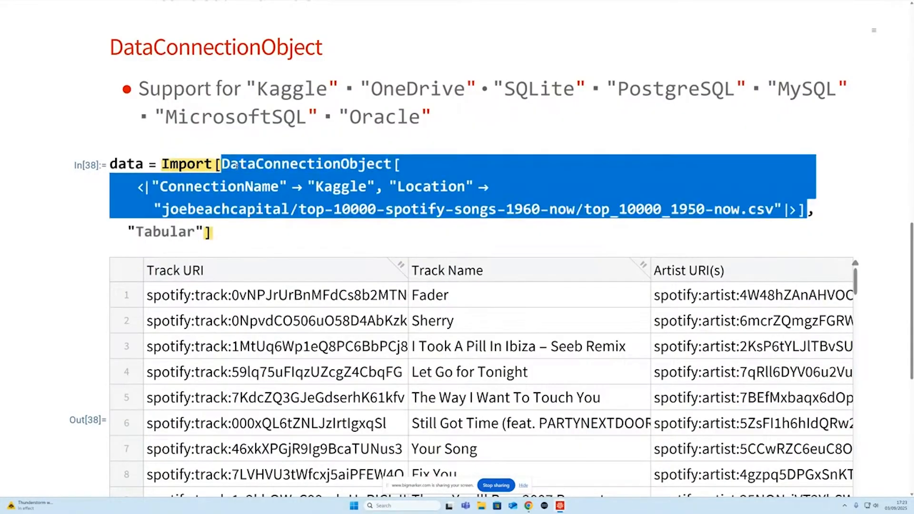
- Evaluate the Histogram of the "Danceability" column of the imported songs data
scroll(237, 165, down, 3)
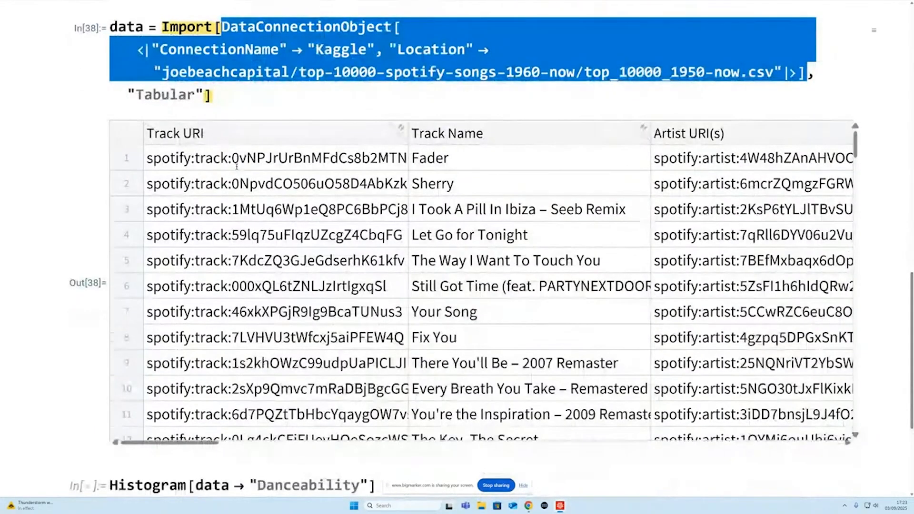
scroll(236, 165, down, 3)
click(328, 487)
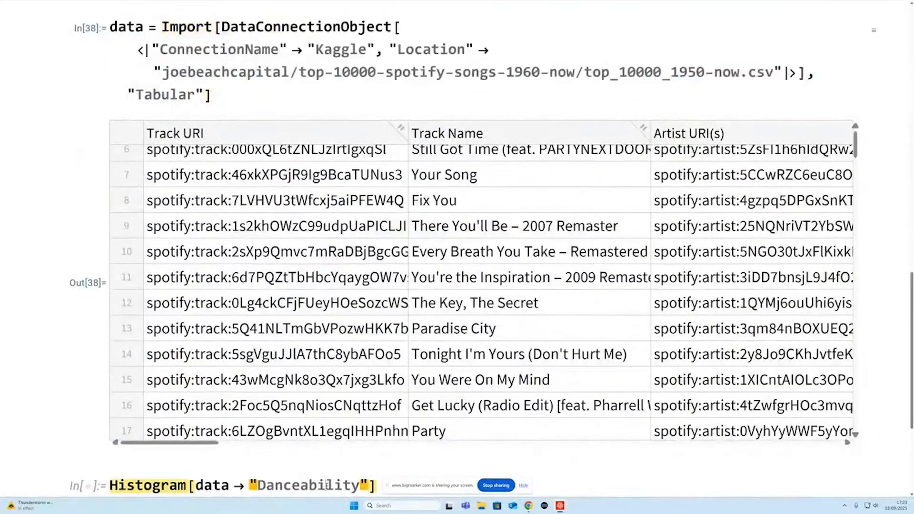
key(shift+Return)
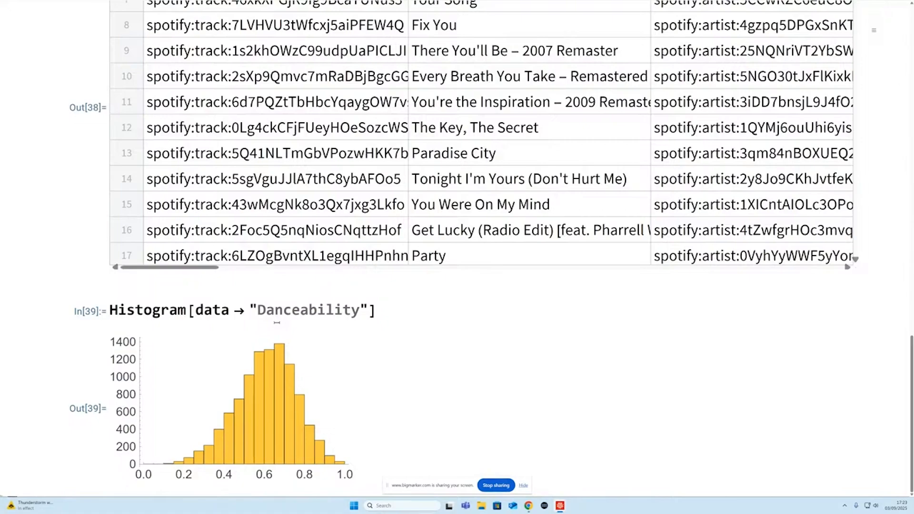
- Return to the start of the Data page and collapse the Data Import/Export section
scroll(277, 323, up, 6)
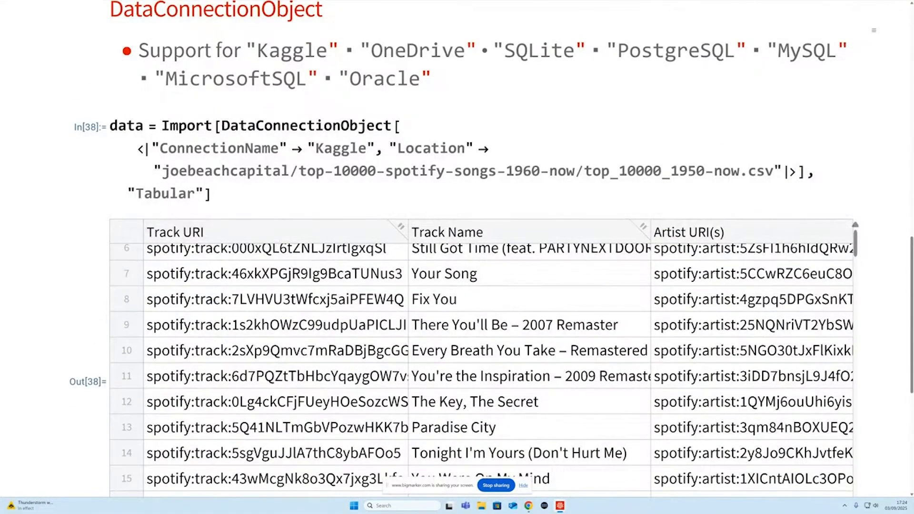
scroll(226, 281, up, 14)
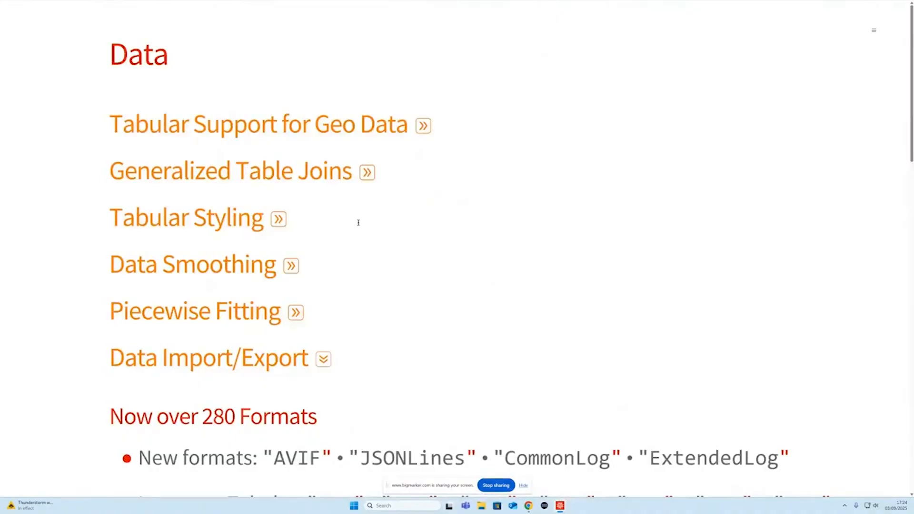
click(324, 360)
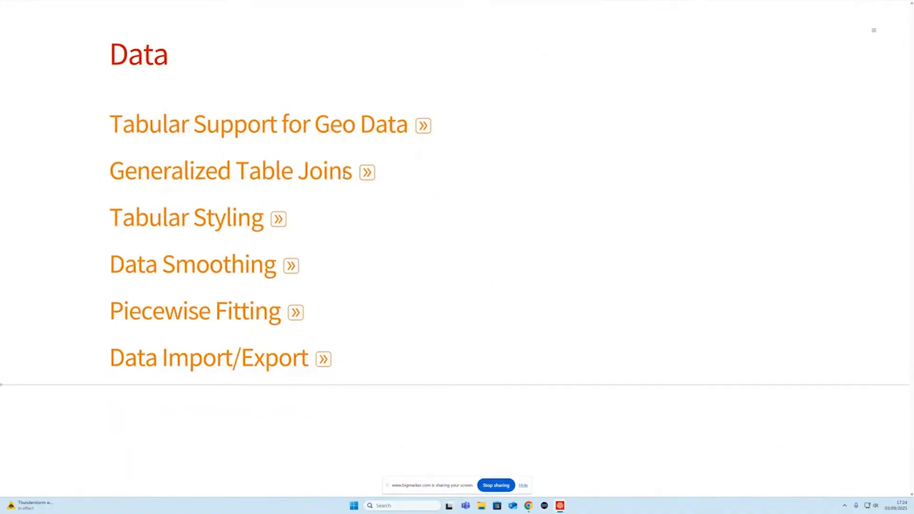